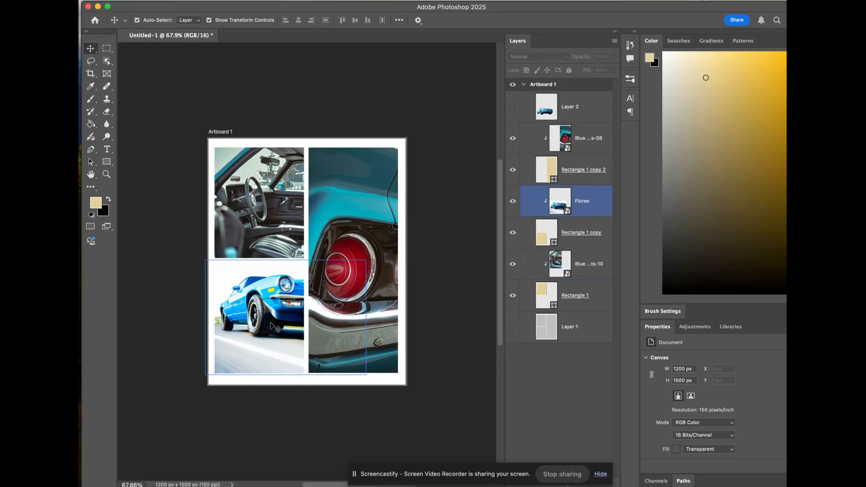
Step: Examine the collage's photo layers and the rectangle layers they are clipped to
{"action": "left_click", "coordinate": [246, 198]}
{"action": "left_click", "coordinate": [348, 250]}
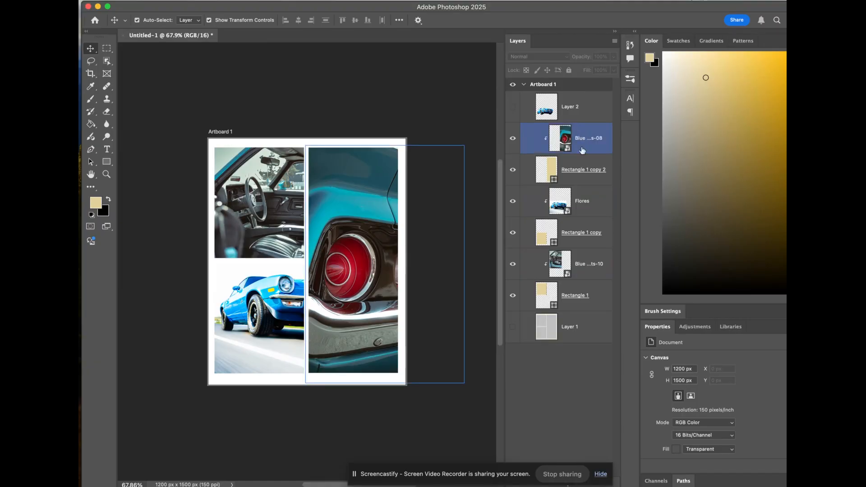
{"action": "left_click", "coordinate": [583, 171]}
{"action": "left_click", "coordinate": [585, 233]}
{"action": "left_click", "coordinate": [589, 291]}
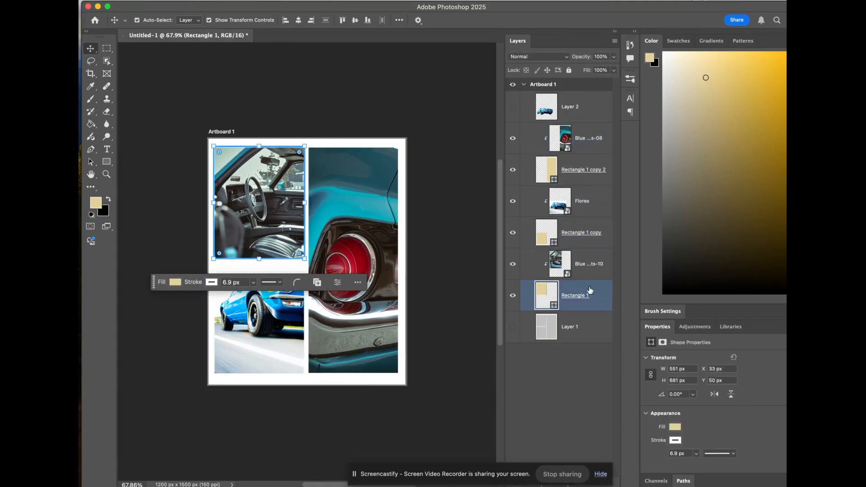
Step: Hide the photo and rectangle layers and show only the grid template on Layer 1
{"action": "left_click_drag", "start_coordinate": [512, 296], "coordinate": [512, 137]}
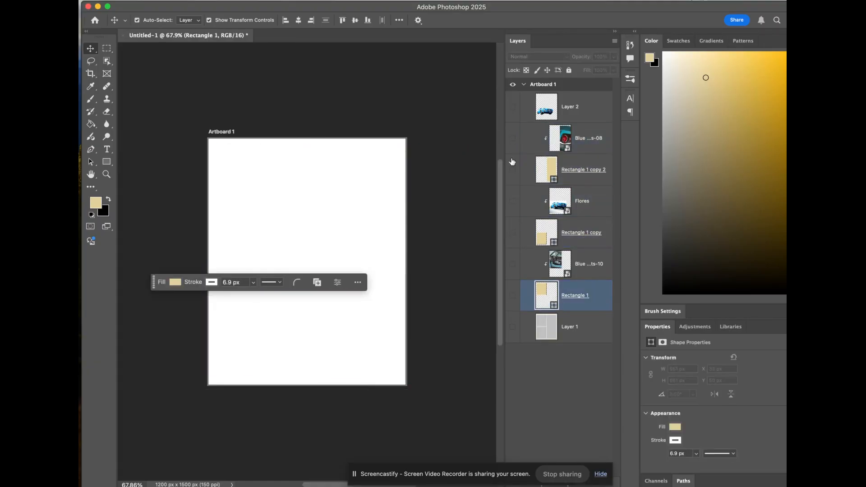
{"action": "left_click", "coordinate": [512, 329]}
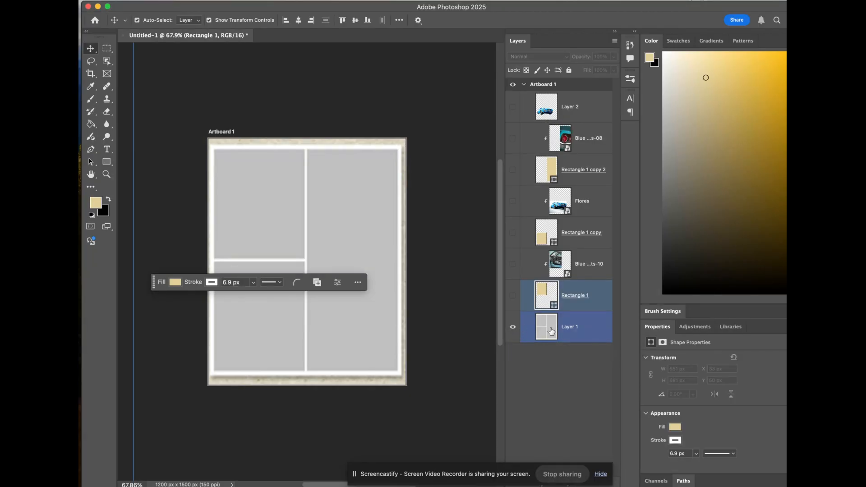
{"action": "left_click", "coordinate": [515, 333]}
{"action": "left_click", "coordinate": [515, 333]}
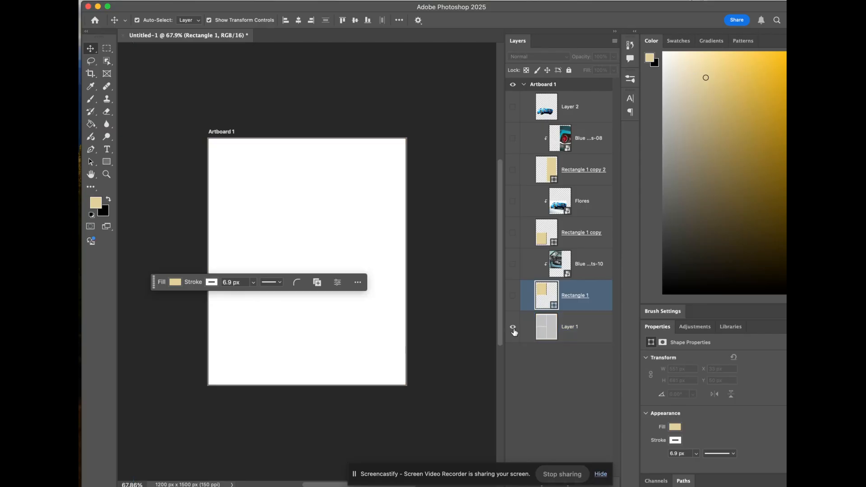
{"action": "left_click", "coordinate": [514, 333]}
{"action": "left_click", "coordinate": [547, 330], "text": "shift"}
{"action": "left_click", "coordinate": [582, 300]}
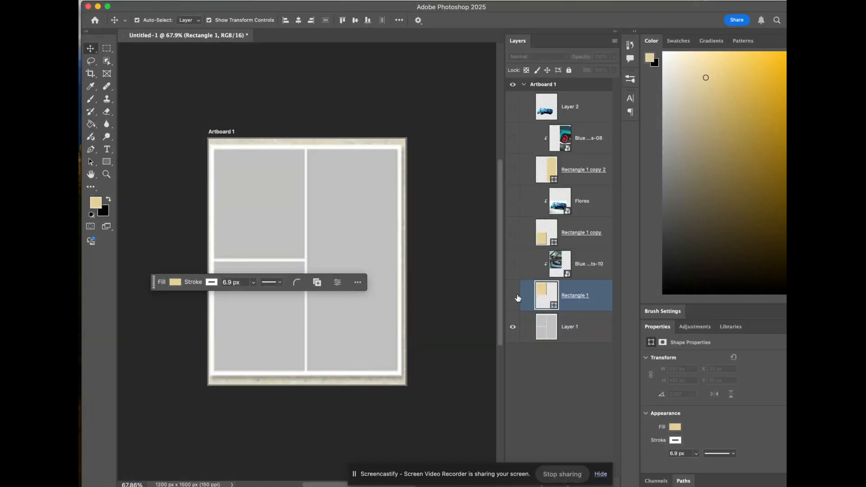
Step: Show the three tan rectangle layers over the grid template and briefly preview the cut-out car on Layer 2
{"action": "left_click", "coordinate": [513, 296]}
{"action": "left_click", "coordinate": [513, 232]}
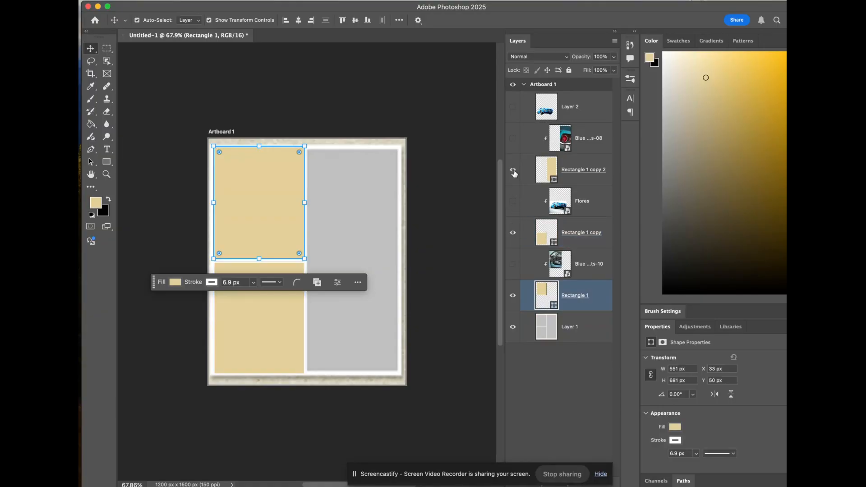
{"action": "left_click", "coordinate": [514, 171]}
{"action": "left_click", "coordinate": [513, 106]}
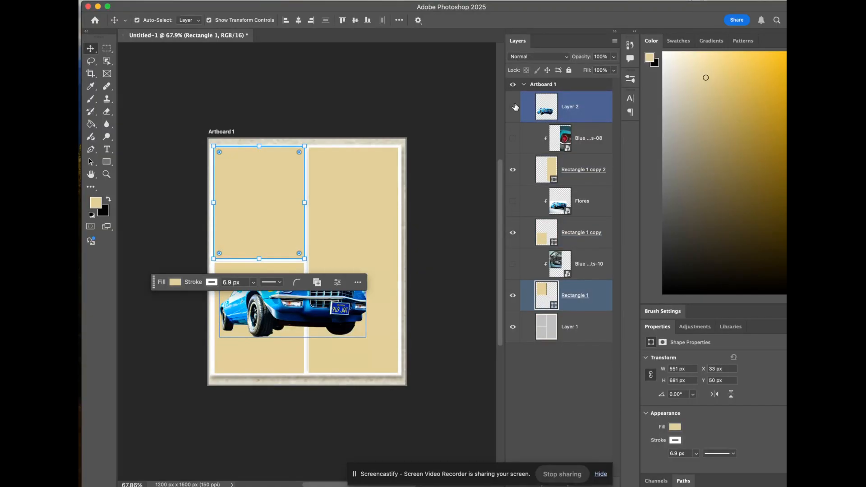
{"action": "left_click", "coordinate": [513, 107]}
Step: Show the three clipped photo layers again and hide the grid template on Layer 1
{"action": "left_click", "coordinate": [513, 138]}
{"action": "left_click", "coordinate": [513, 200]}
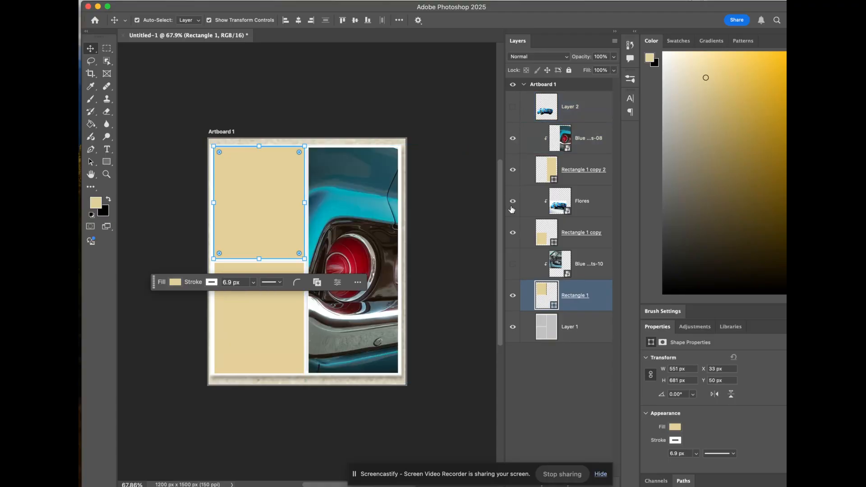
{"action": "left_click", "coordinate": [512, 265]}
{"action": "left_click", "coordinate": [513, 328]}
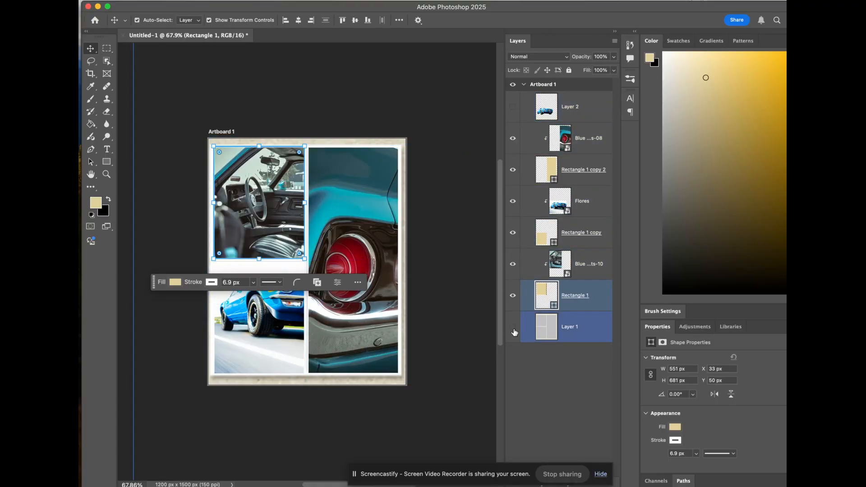
{"action": "left_click", "coordinate": [475, 305]}
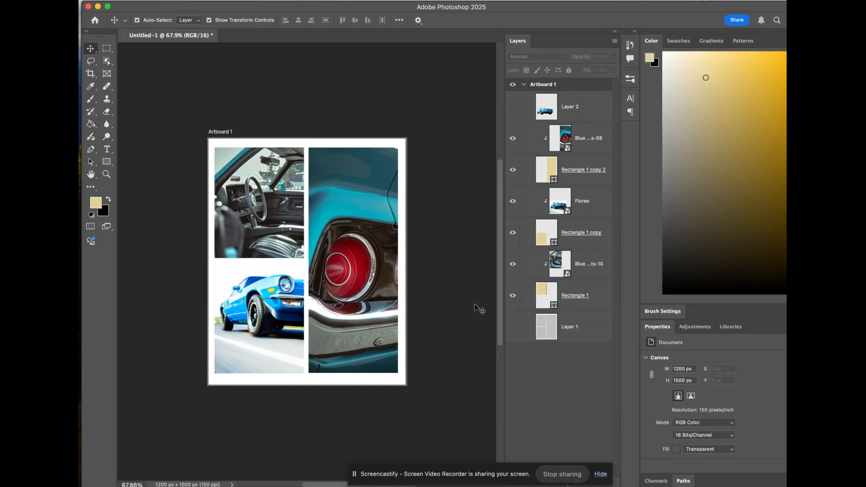
Step: Delete all layers from Rectangle 1 up to Layer 2, keeping only the grid template on Layer 1
{"action": "left_click", "coordinate": [603, 296]}
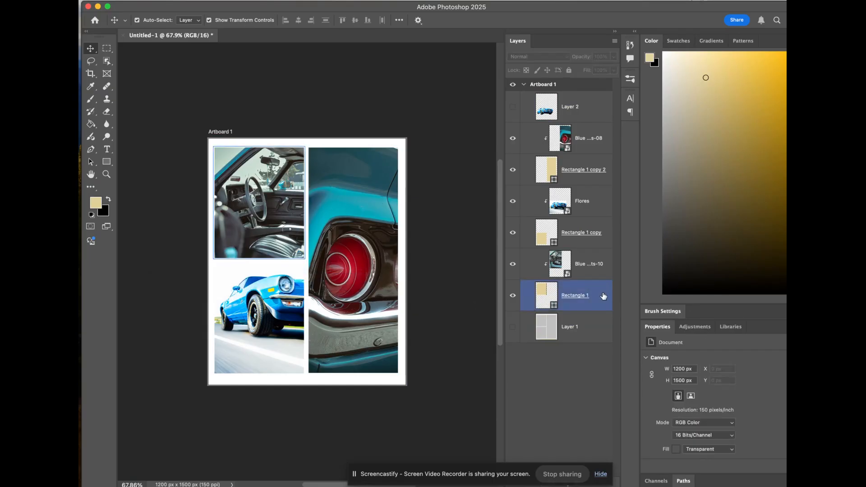
{"action": "left_click", "coordinate": [592, 105], "text": "shift"}
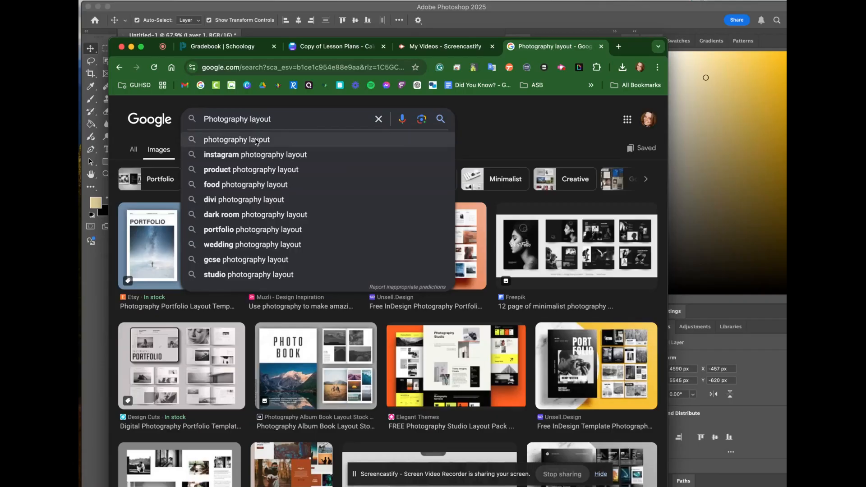
Step: Switch to the browser, search Google Images for "Photography grid layout" and browse the grid templates before returning to Photoshop
{"action": "type", "text": "grid layout"}
{"action": "key", "text": "Return"}
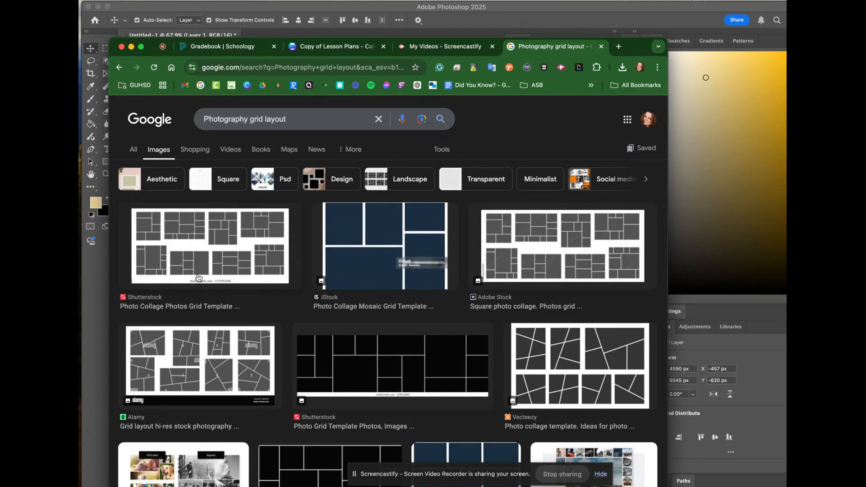
{"action": "scroll", "coordinate": [547, 349], "scroll_direction": "down", "scroll_amount": 3}
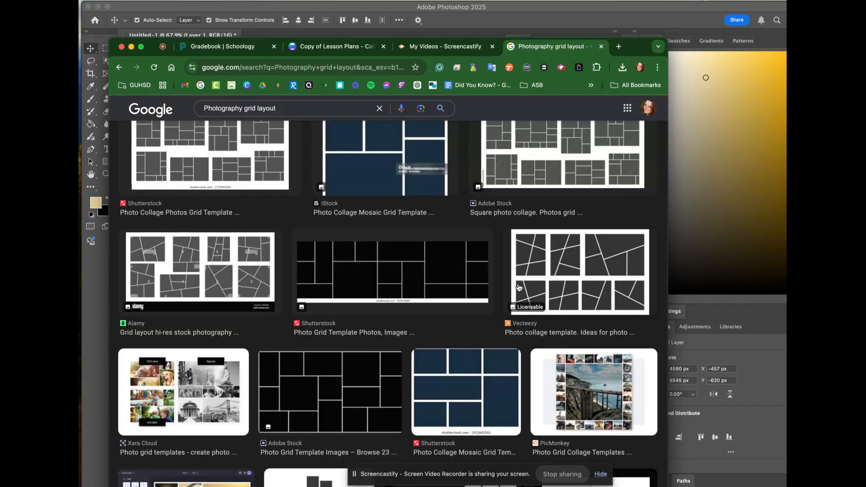
{"action": "scroll", "coordinate": [519, 287], "scroll_direction": "up", "scroll_amount": 3}
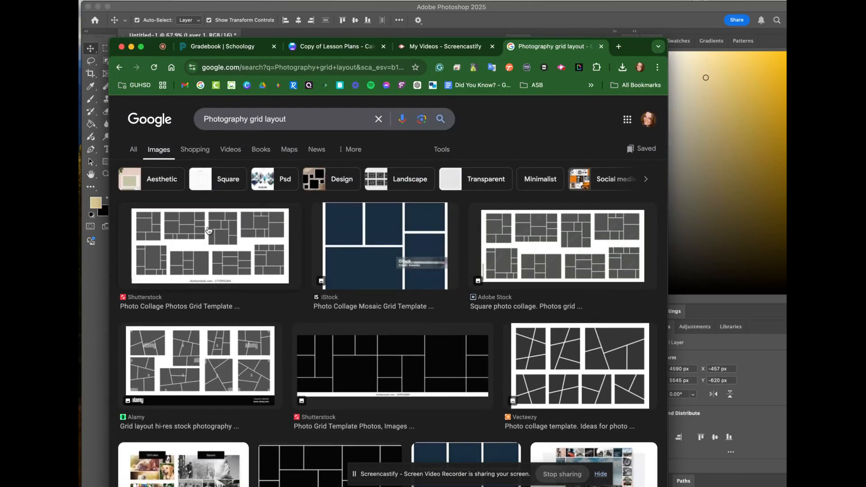
{"action": "left_click", "coordinate": [102, 288]}
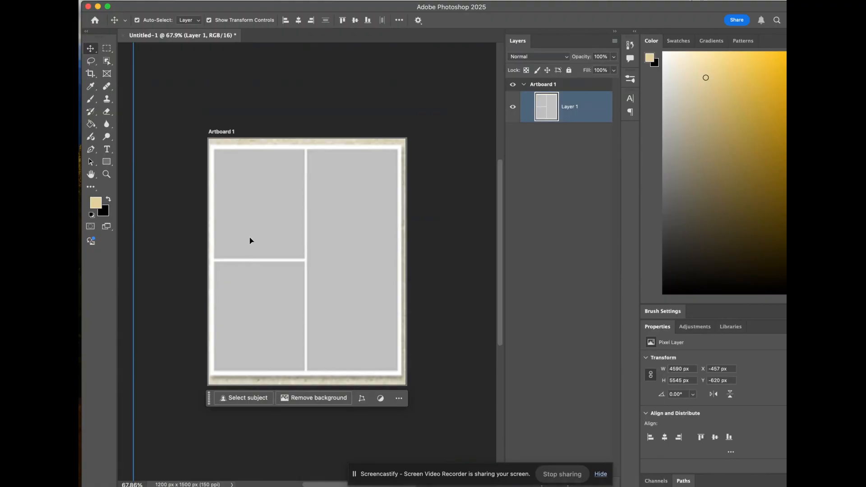
Step: Resize and reposition the grid template to fit the artboard, and lock all attributes of Layer 1
{"action": "scroll", "coordinate": [251, 240], "scroll_direction": "down", "scroll_amount": 4}
{"action": "left_click_drag", "start_coordinate": [188, 109], "coordinate": [213, 95]}
{"action": "mouse_move", "coordinate": [338, 269]}
{"action": "left_mouse_down"}
{"action": "mouse_move", "coordinate": [185, 269]}
{"action": "mouse_move", "coordinate": [337, 265]}
{"action": "left_mouse_up"}
{"action": "key", "text": "Return"}
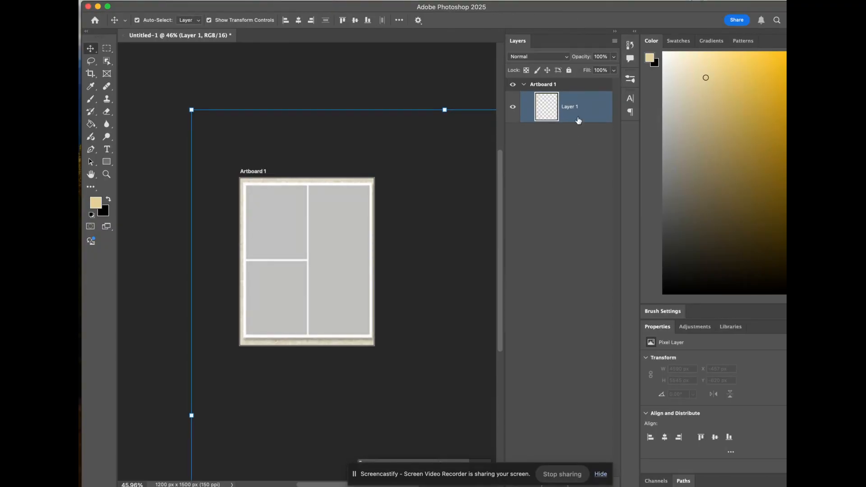
{"action": "left_click", "coordinate": [569, 70]}
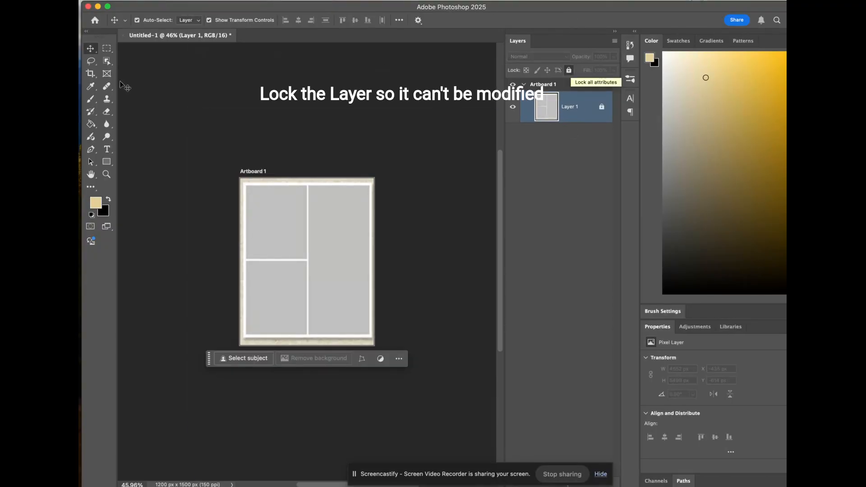
Step: Draw a rectangle shape of about 532 by 658 px over the grid's upper-left cell
{"action": "left_click", "coordinate": [108, 161]}
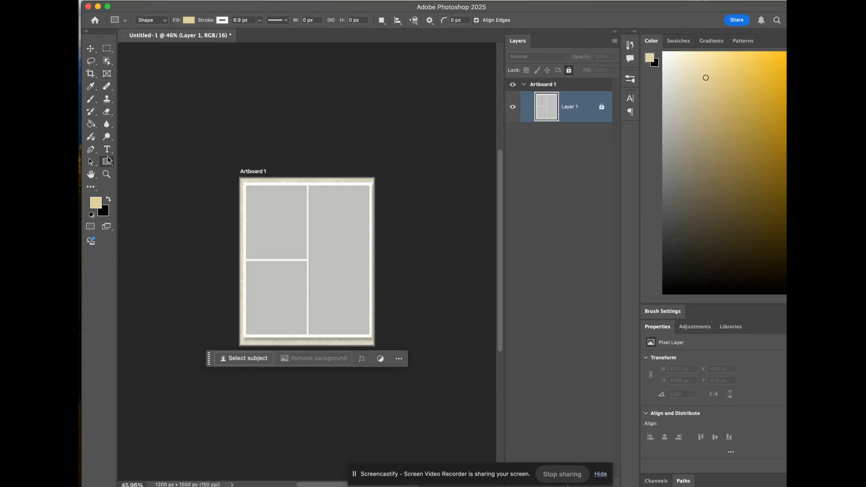
{"action": "right_click", "coordinate": [108, 163]}
{"action": "left_click", "coordinate": [145, 160]}
{"action": "left_click_drag", "start_coordinate": [246, 185], "coordinate": [306, 258]}
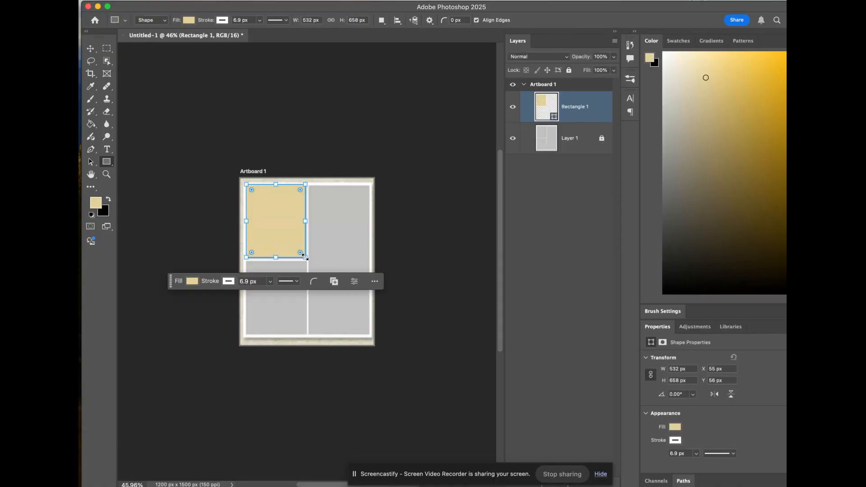
Step: Change the rectangle's fill to the recently used pink
{"action": "left_click", "coordinate": [189, 20]}
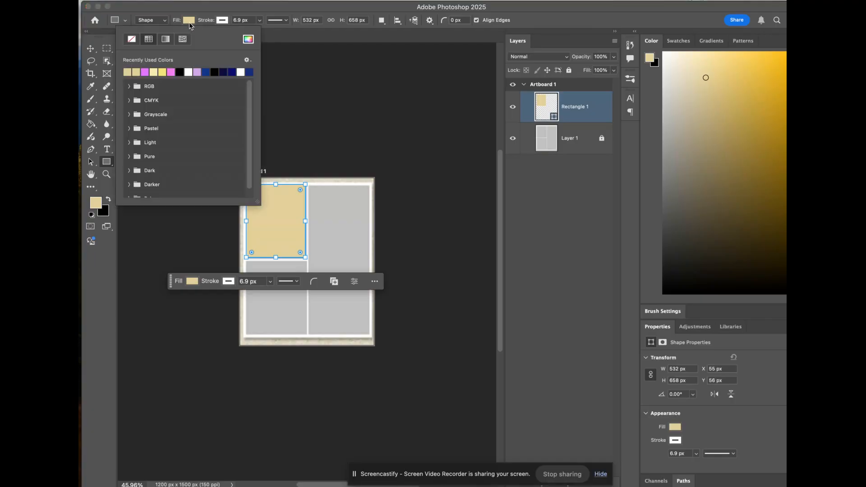
{"action": "left_click", "coordinate": [172, 71]}
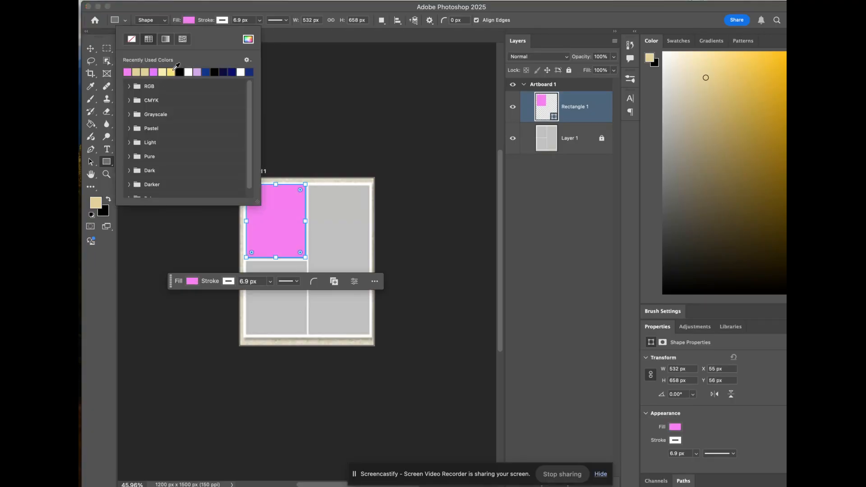
{"action": "left_click", "coordinate": [189, 21]}
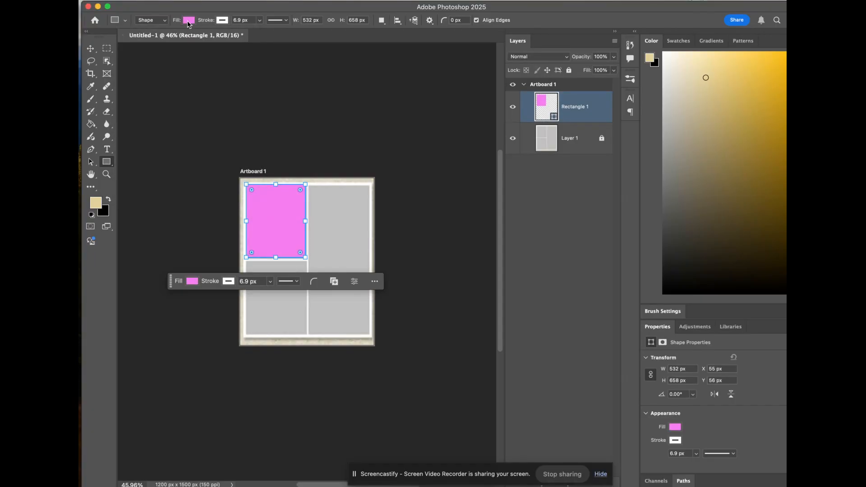
Step: Duplicate the pink rectangle with the Move tool into the grid's lower-left cell
{"action": "left_click", "coordinate": [95, 49]}
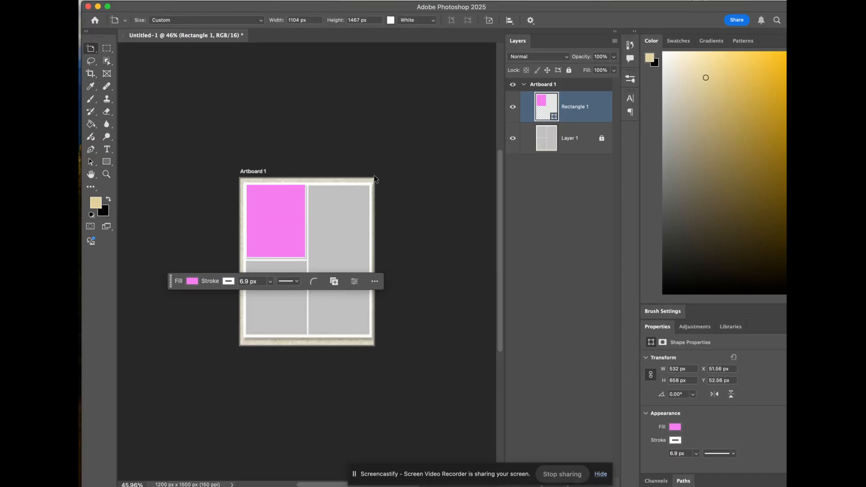
{"action": "left_click", "coordinate": [279, 210]}
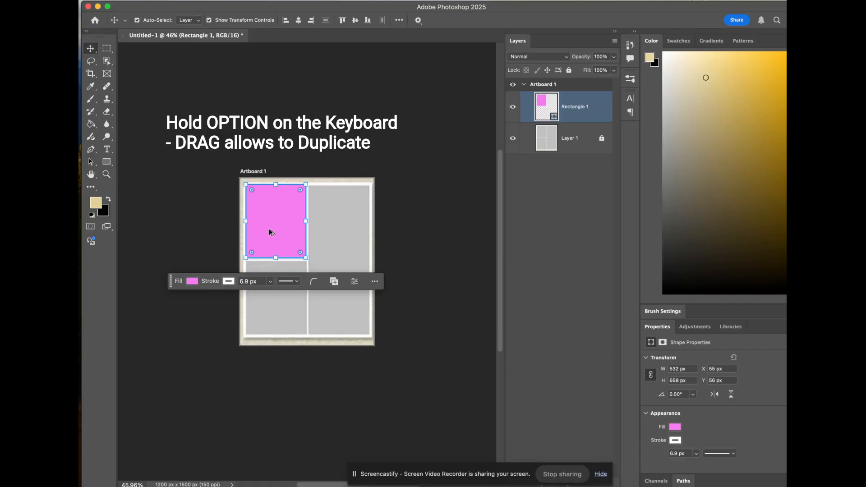
{"action": "left_click_drag", "start_coordinate": [269, 232], "coordinate": [277, 306]}
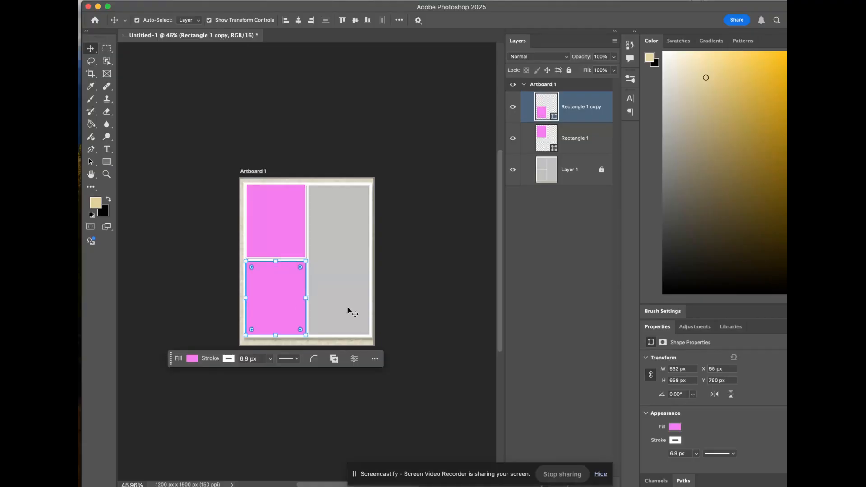
Step: Duplicate the lower-left rectangle into the grid's right column and stretch the copy upward to fill the column's full height
{"action": "left_click", "coordinate": [397, 310]}
{"action": "left_click", "coordinate": [302, 305]}
{"action": "left_click_drag", "start_coordinate": [292, 304], "coordinate": [353, 299]}
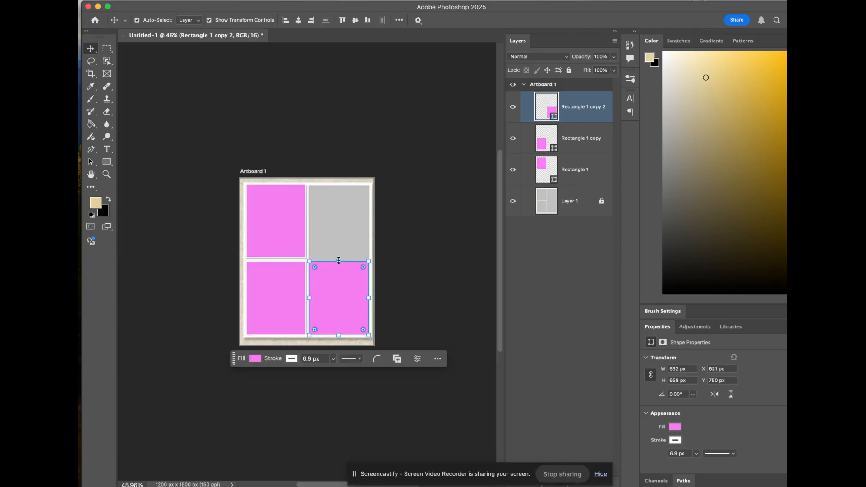
{"action": "left_click_drag", "start_coordinate": [338, 261], "coordinate": [340, 184]}
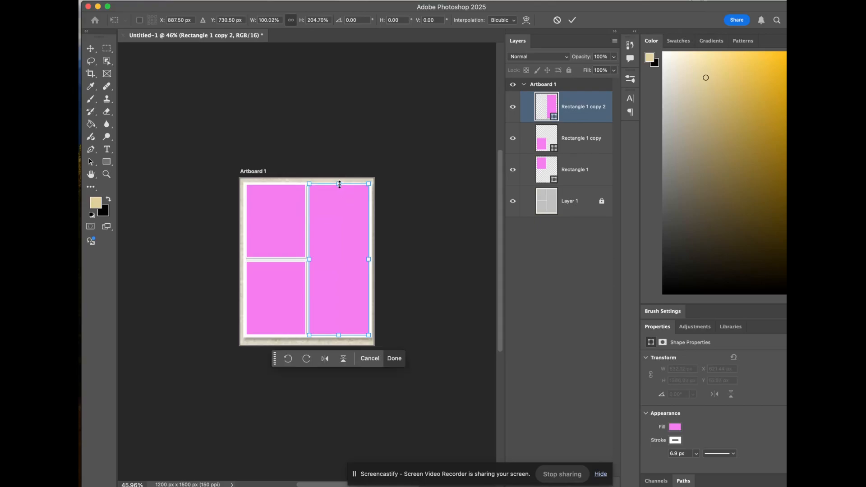
{"action": "left_click", "coordinate": [397, 203]}
{"action": "left_click", "coordinate": [396, 203]}
Step: Hide the grid template layer and move the three rectangles together to about X 45 px, Y 73 px
{"action": "left_click", "coordinate": [514, 202]}
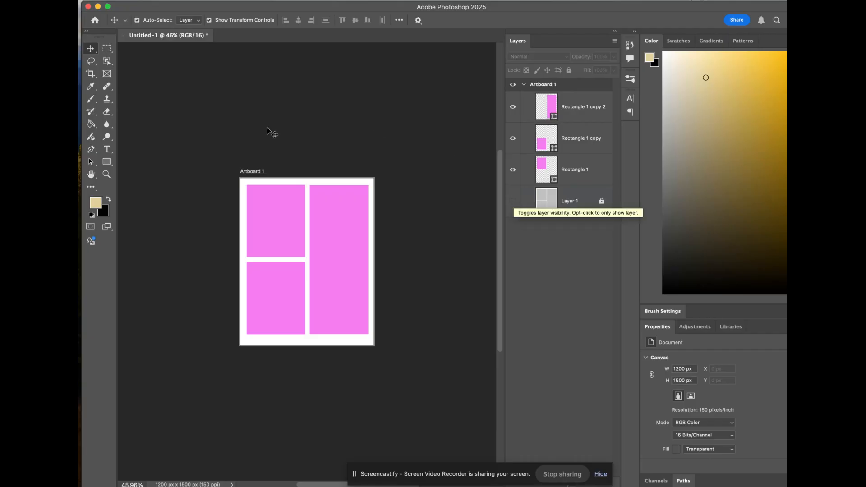
{"action": "left_click_drag", "start_coordinate": [201, 160], "coordinate": [351, 309]}
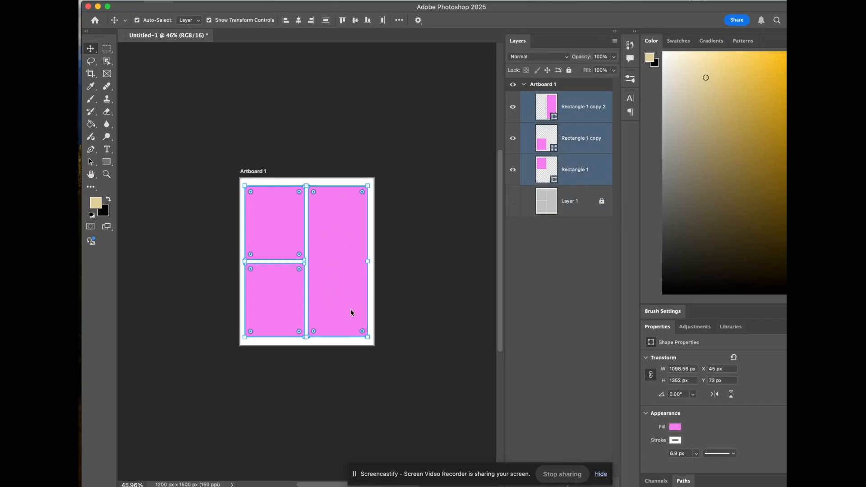
{"action": "left_click", "coordinate": [402, 303]}
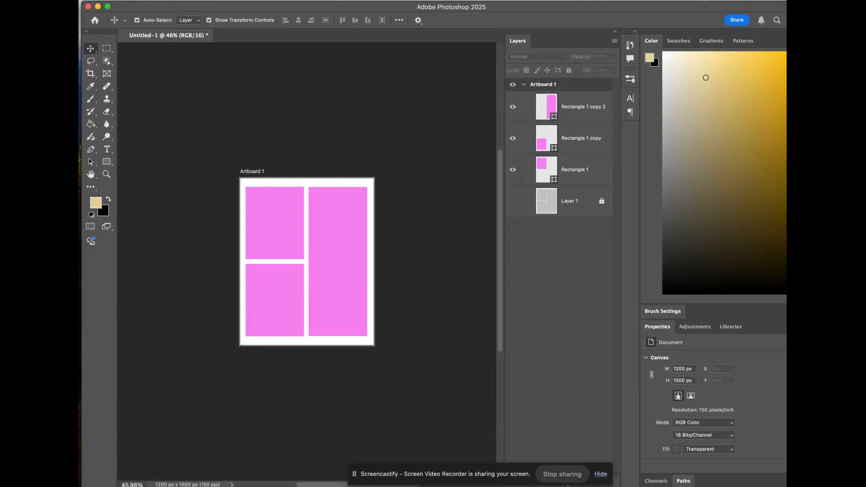
Step: Place the blue car PNG from the desktop onto the artboard at its default size
{"action": "left_click_drag", "start_coordinate": [787, 235], "coordinate": [761, 235]}
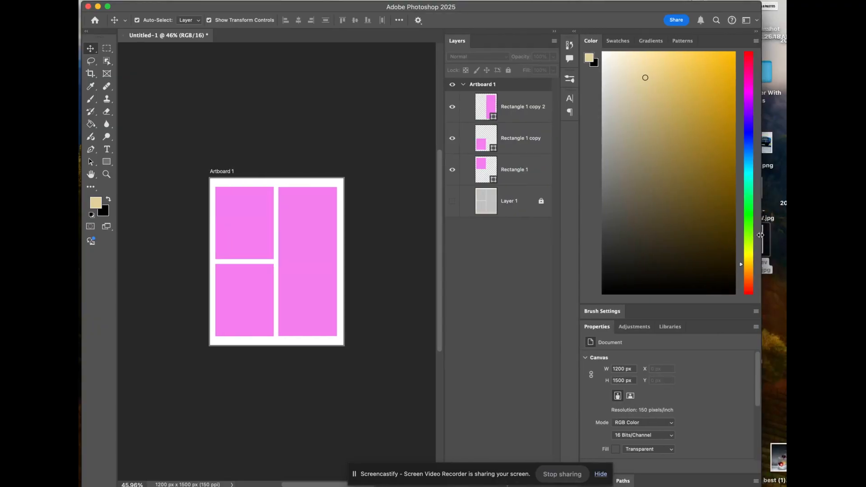
{"action": "left_click_drag", "start_coordinate": [771, 137], "coordinate": [329, 241]}
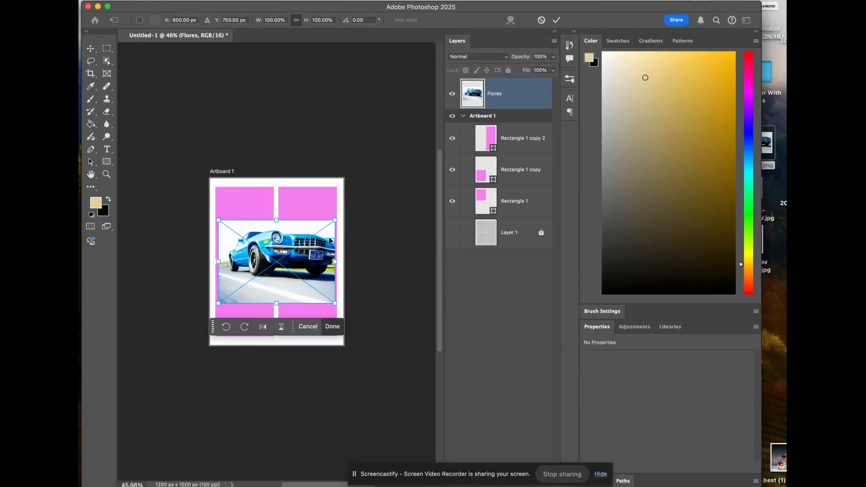
{"action": "left_click", "coordinate": [762, 106]}
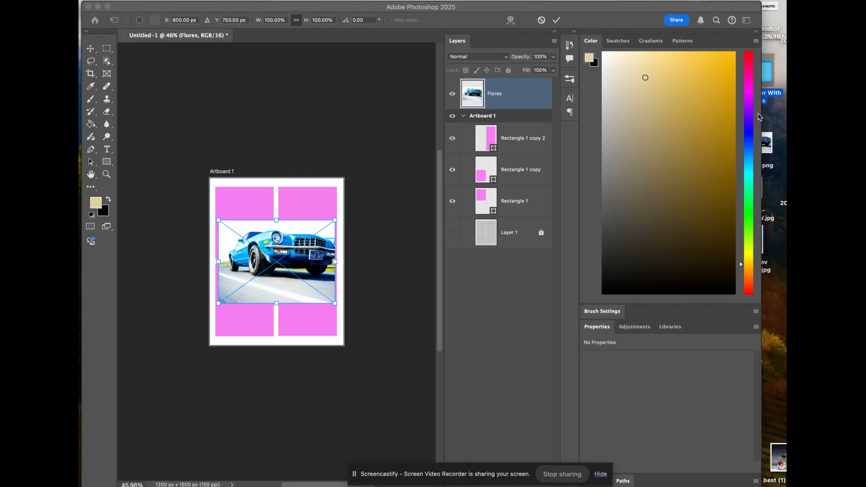
{"action": "left_click_drag", "start_coordinate": [775, 260], "coordinate": [352, 223]}
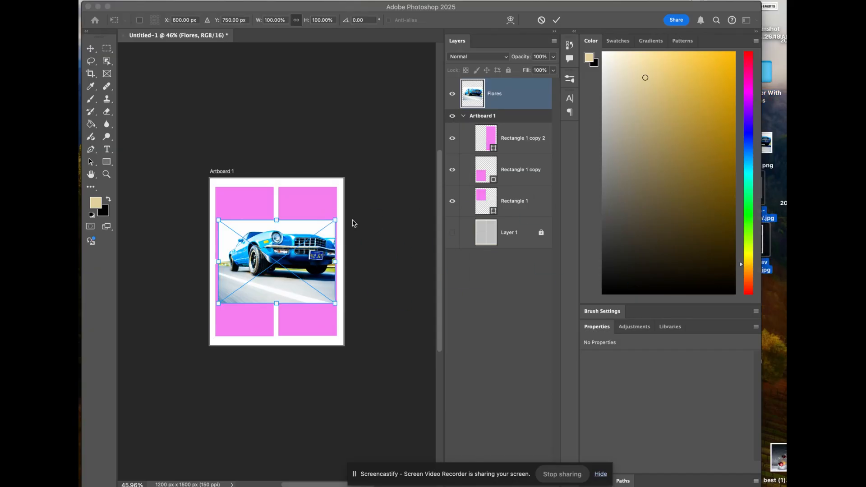
{"action": "double_click", "coordinate": [304, 267]}
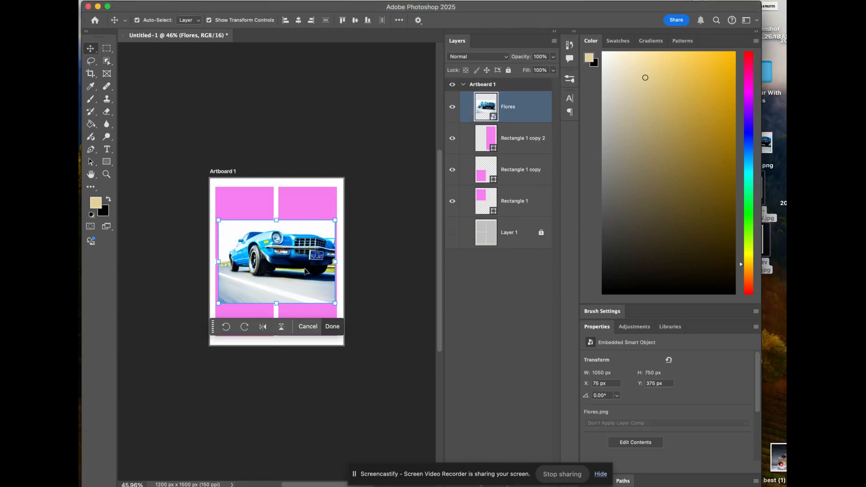
Step: Place the close-up dashboard JPG and Blue Chev Edits-10.jpg from the desktop, and hide both new photo layers
{"action": "left_click_drag", "start_coordinate": [769, 249], "coordinate": [359, 288]}
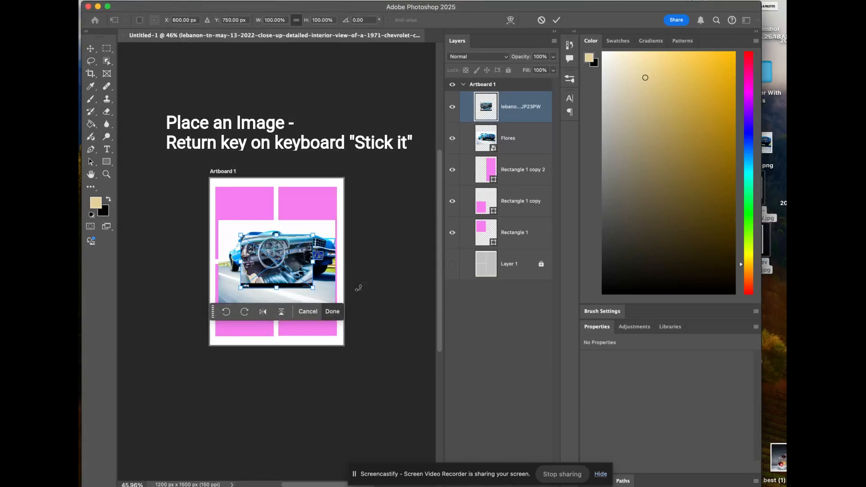
{"action": "key", "text": "Return"}
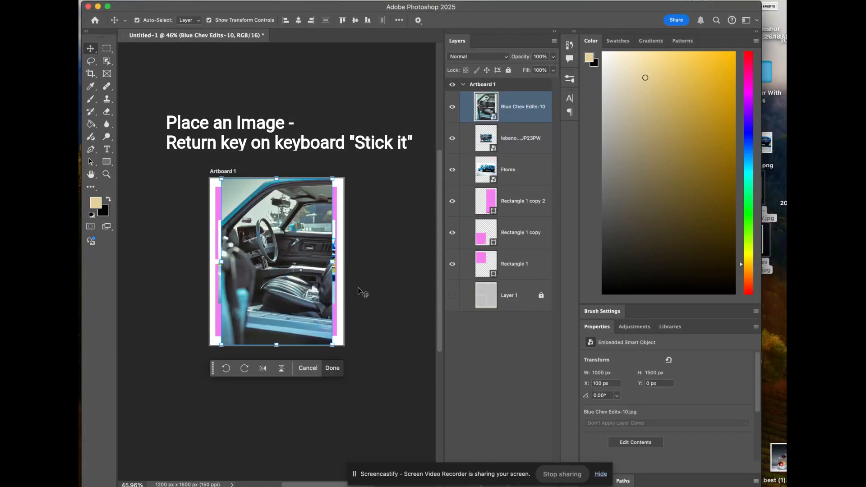
{"action": "key", "text": "Return"}
{"action": "left_click", "coordinate": [452, 107]}
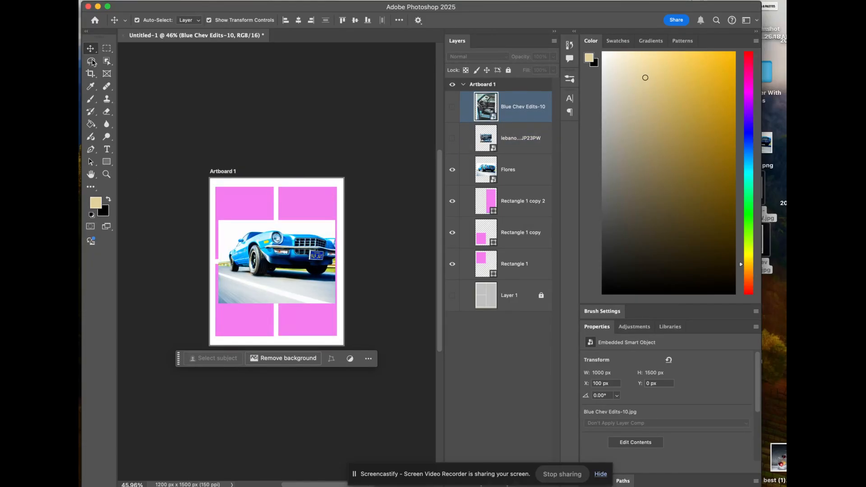
Step: Position the blue car photo over the lower-left cell at about X -10 px, Y 743 px, and stack it directly above Rectangle 1 copy
{"action": "left_click", "coordinate": [280, 266]}
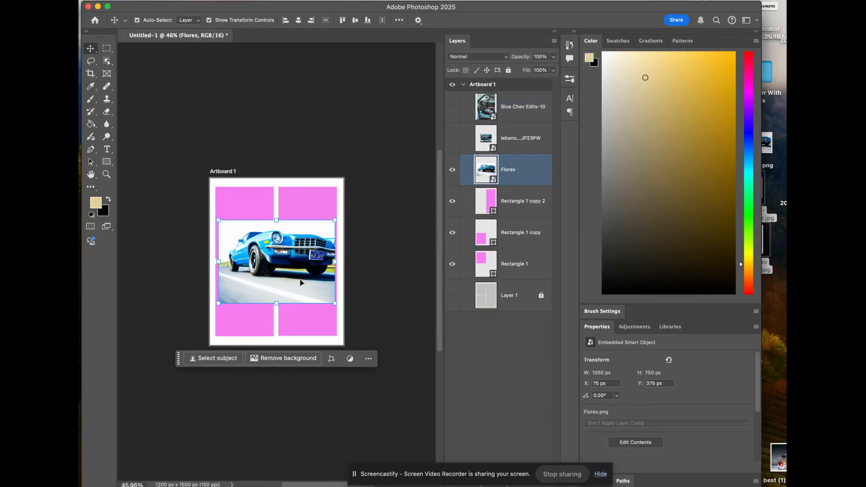
{"action": "left_click_drag", "start_coordinate": [301, 283], "coordinate": [291, 321]}
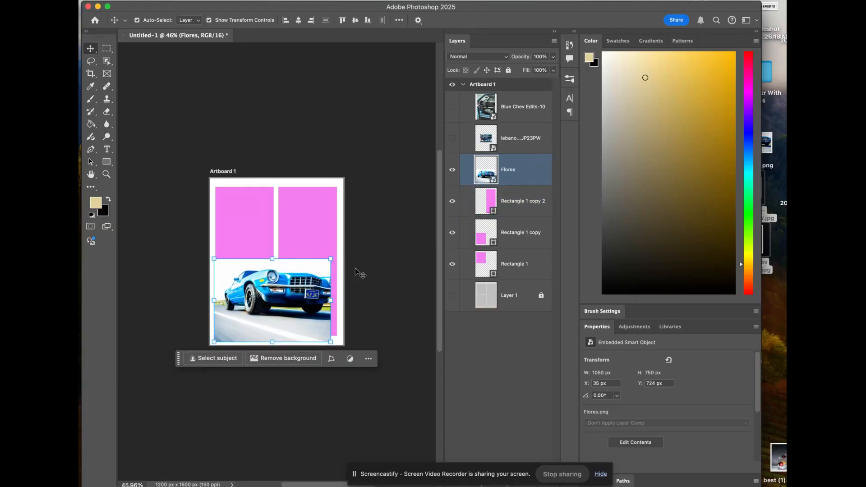
{"action": "left_click_drag", "start_coordinate": [311, 292], "coordinate": [386, 212]}
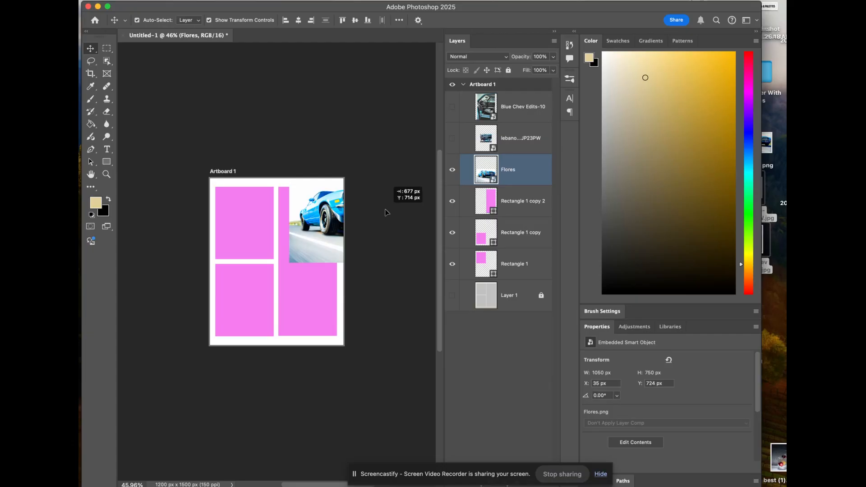
{"action": "left_click_drag", "start_coordinate": [386, 213], "coordinate": [306, 294]}
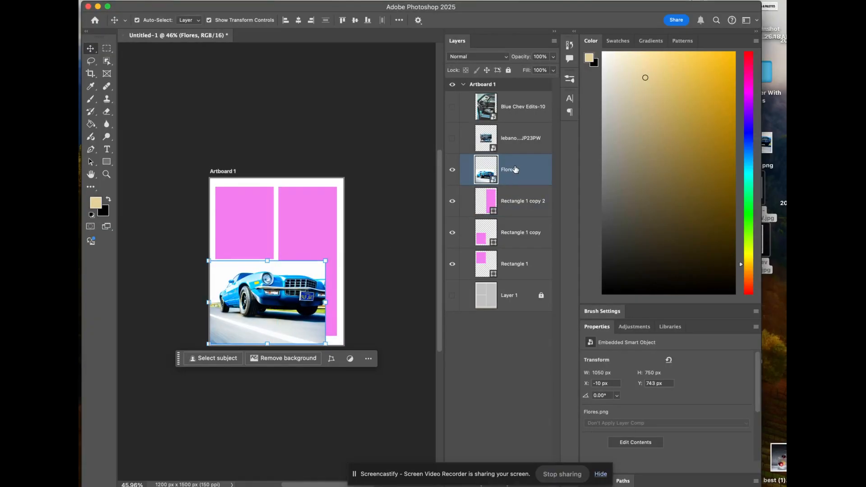
{"action": "left_click_drag", "start_coordinate": [522, 166], "coordinate": [518, 210]}
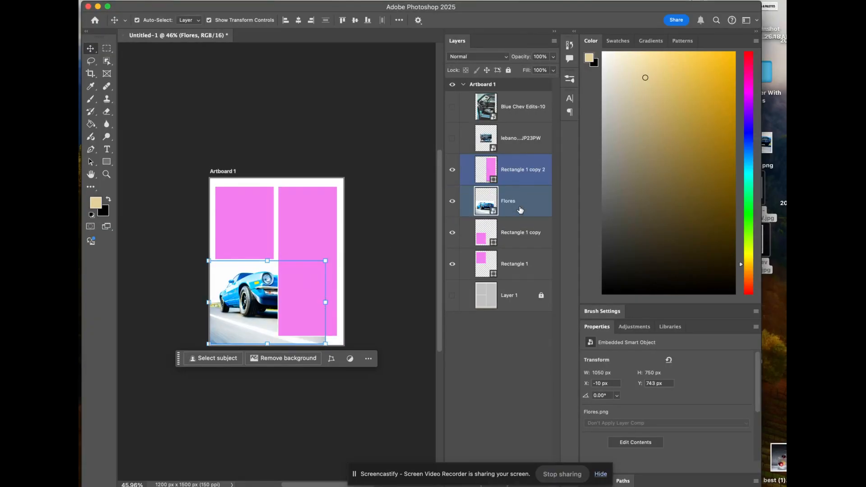
Step: Rename the lower-left rectangle layer BOTTOM, the upper-left one TOP, and the tall right-column one SIDE
{"action": "left_click", "coordinate": [519, 233]}
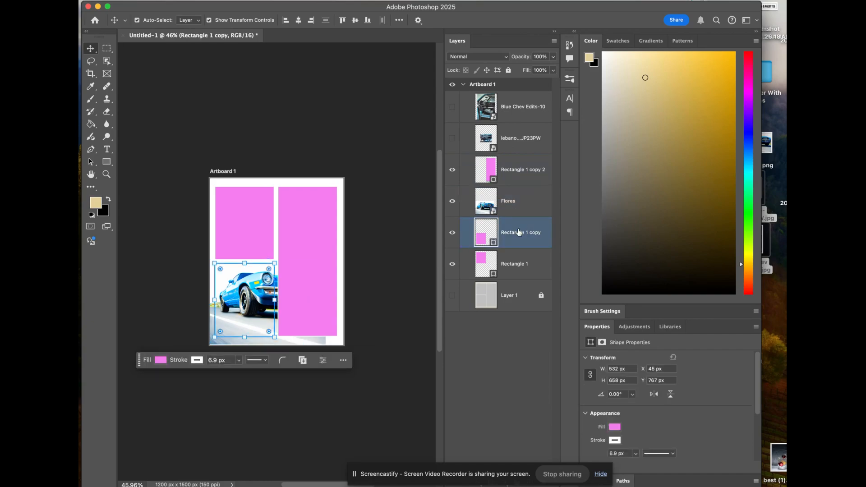
{"action": "type", "text": "BOTTOM"}
{"action": "key", "text": "Tab"}
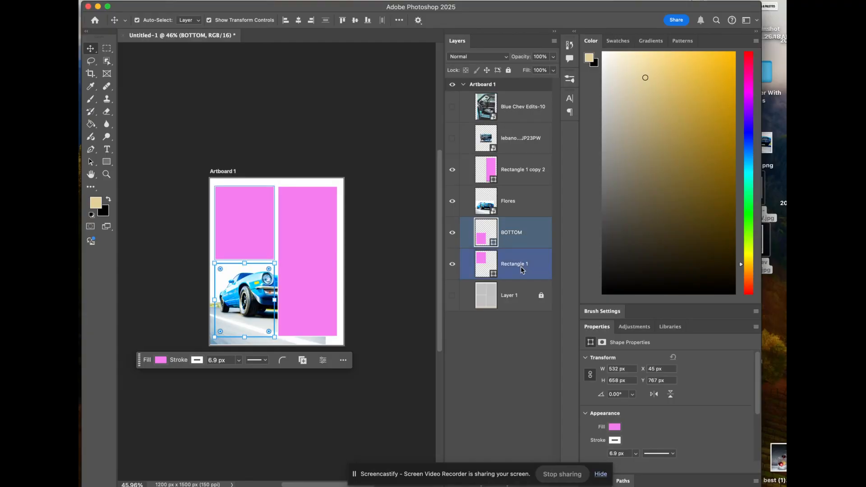
{"action": "type", "text": "TOP"}
{"action": "double_click", "coordinate": [530, 169]}
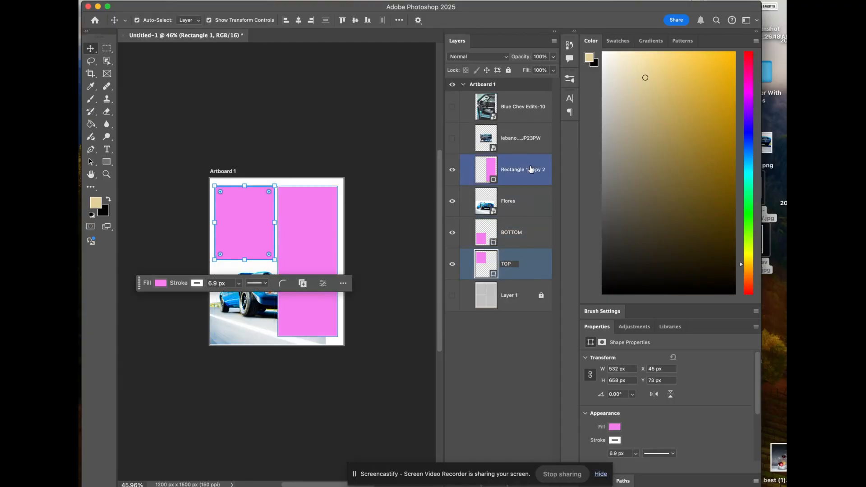
{"action": "type", "text": "SIDE"}
{"action": "key", "text": "Return"}
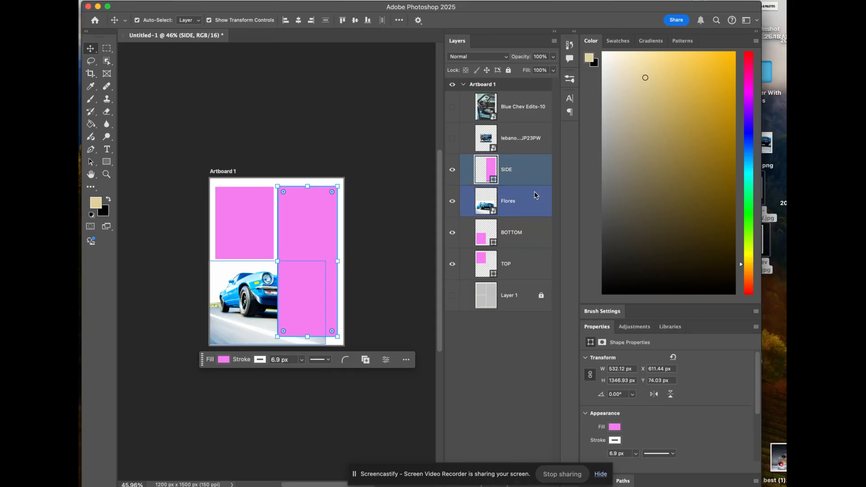
Step: Clip the blue car photo to the BOTTOM rectangle with a clipping mask
{"action": "left_click", "coordinate": [514, 211]}
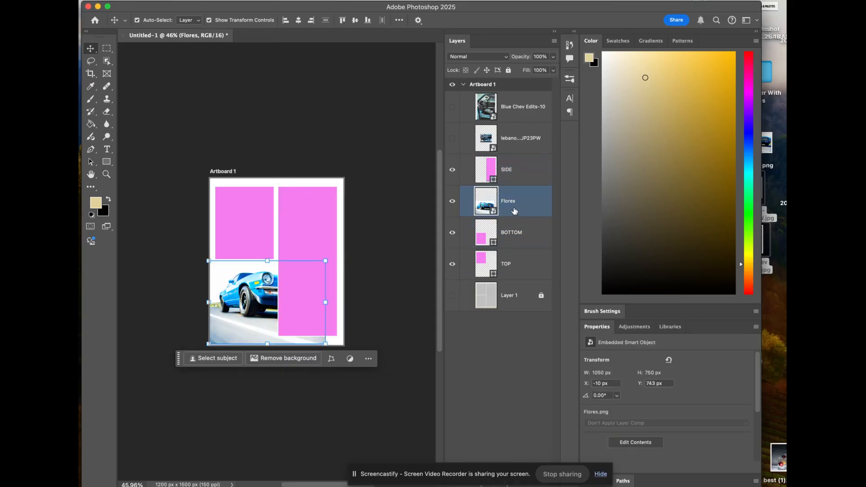
{"action": "left_click", "coordinate": [521, 224]}
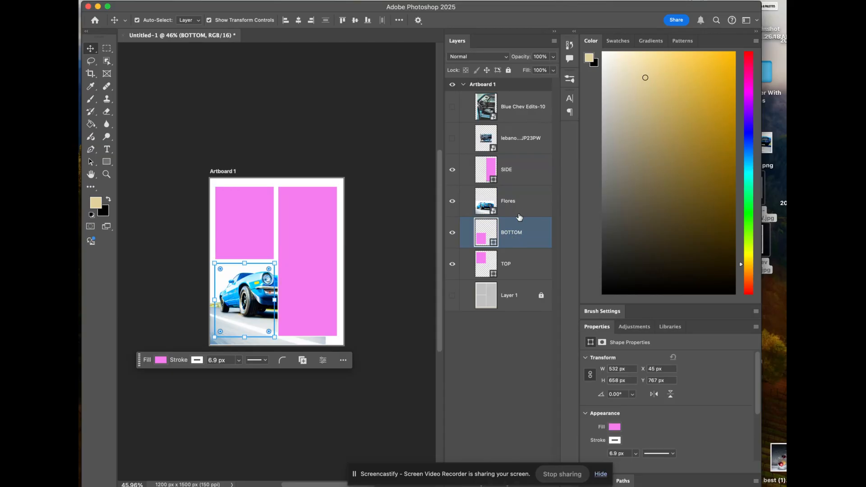
{"action": "left_click", "coordinate": [520, 211]}
{"action": "left_click", "coordinate": [515, 229]}
{"action": "left_click", "coordinate": [521, 209]}
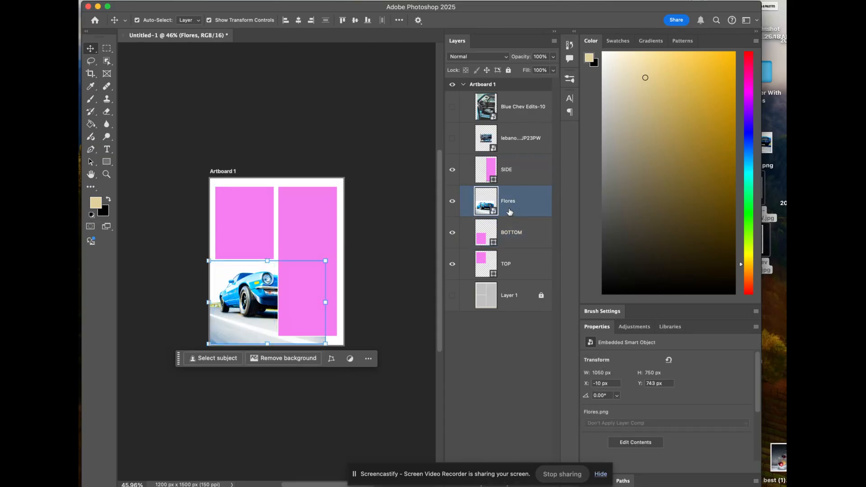
{"action": "right_click", "coordinate": [532, 205]}
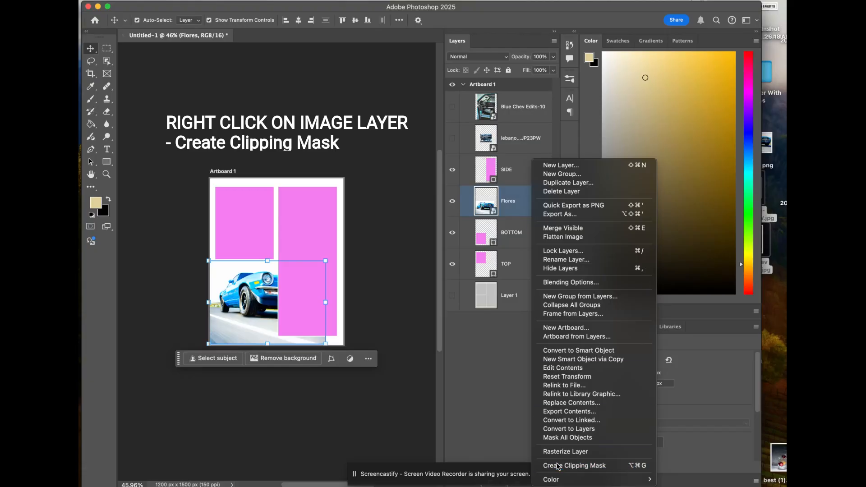
{"action": "left_click", "coordinate": [558, 466]}
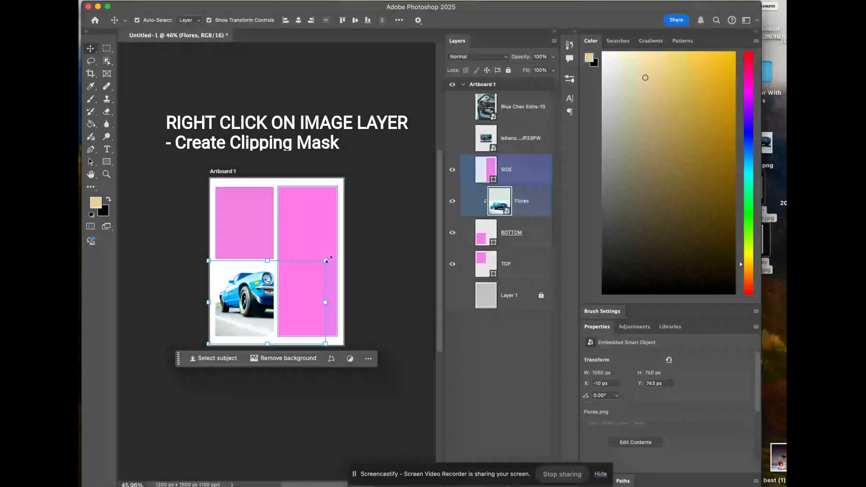
Step: Scale the clipped blue car photo to about 1109 × 791 px and position it at about X -49 px, Y 749 px
{"action": "left_click_drag", "start_coordinate": [326, 261], "coordinate": [336, 241]}
{"action": "mouse_move", "coordinate": [251, 278]}
{"action": "left_mouse_down"}
{"action": "mouse_move", "coordinate": [237, 300]}
{"action": "mouse_move", "coordinate": [247, 289]}
{"action": "left_mouse_up"}
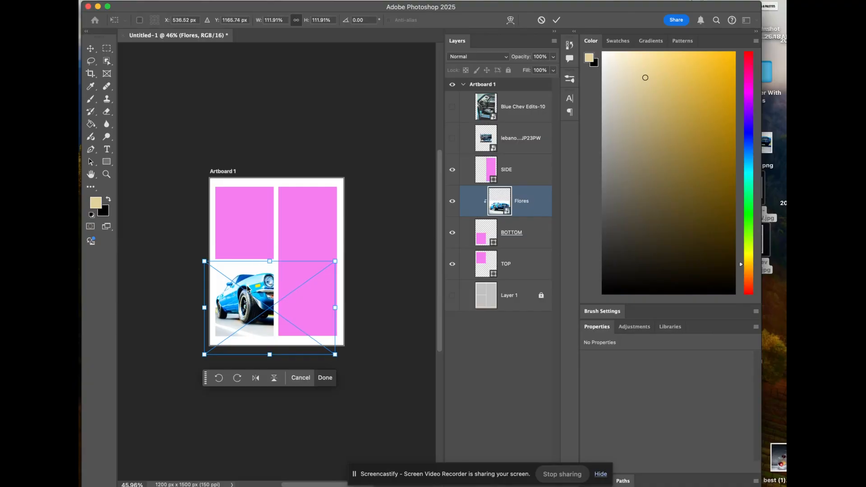
{"action": "left_click_drag", "start_coordinate": [335, 305], "coordinate": [328, 304]}
{"action": "left_click_drag", "start_coordinate": [250, 314], "coordinate": [251, 316]}
{"action": "key", "text": "Return"}
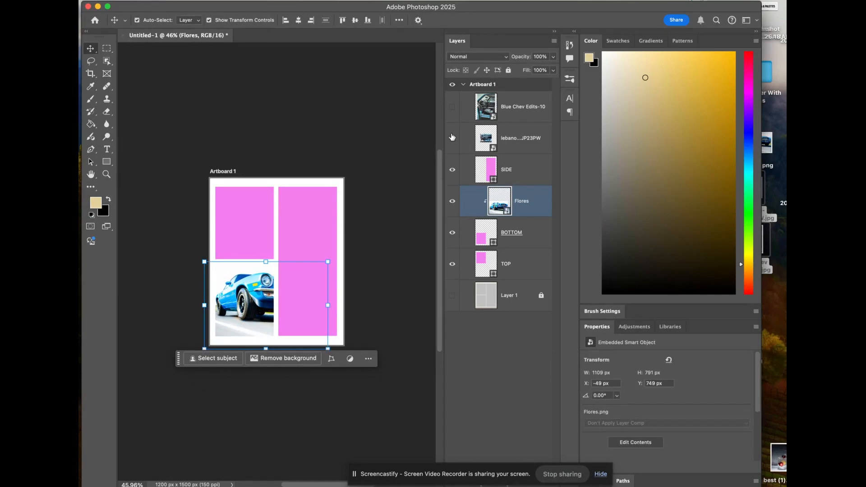
Step: Show the dashboard photo, enlarge it to about 139%, and position it over the TOP cell at about X -57 px, Y 65 px
{"action": "left_click", "coordinate": [453, 139]}
{"action": "left_click", "coordinate": [500, 143]}
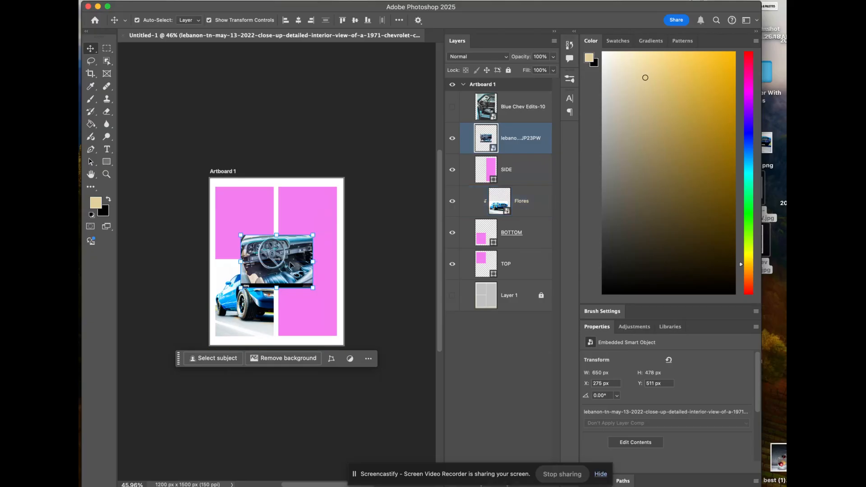
{"action": "left_click_drag", "start_coordinate": [292, 265], "coordinate": [264, 237]}
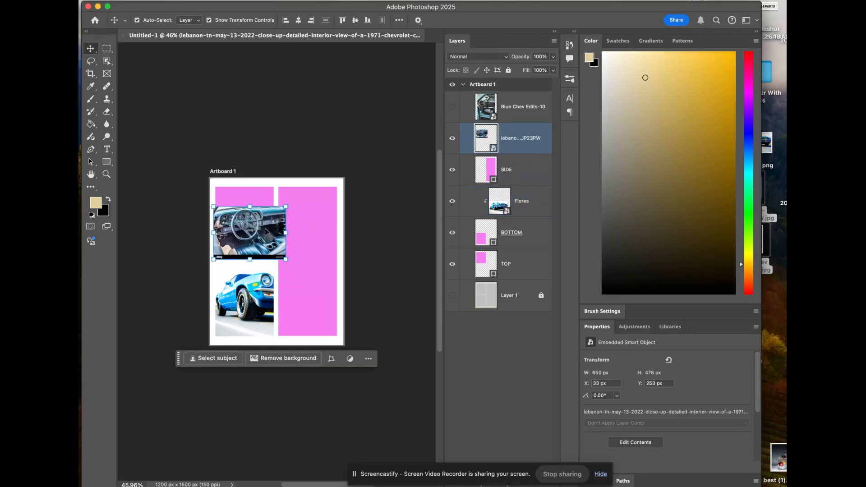
{"action": "key", "text": "ctrl+t"}
{"action": "left_click_drag", "start_coordinate": [289, 206], "coordinate": [314, 185]}
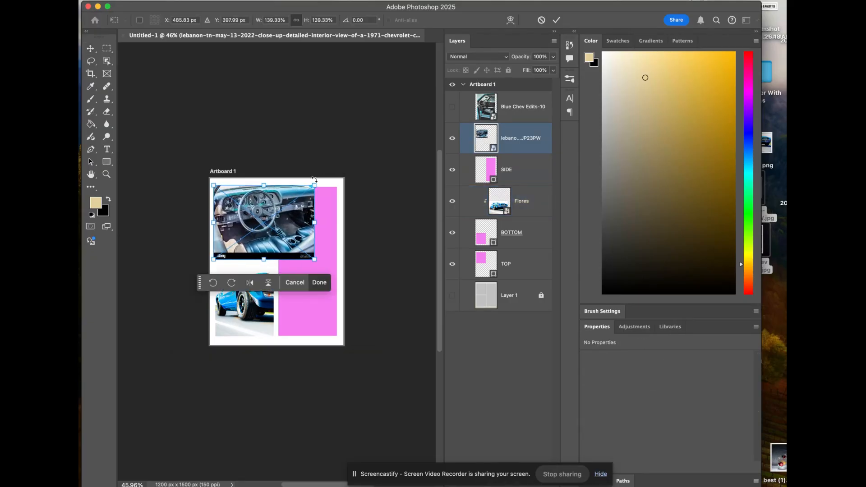
{"action": "left_click_drag", "start_coordinate": [310, 217], "coordinate": [300, 216]}
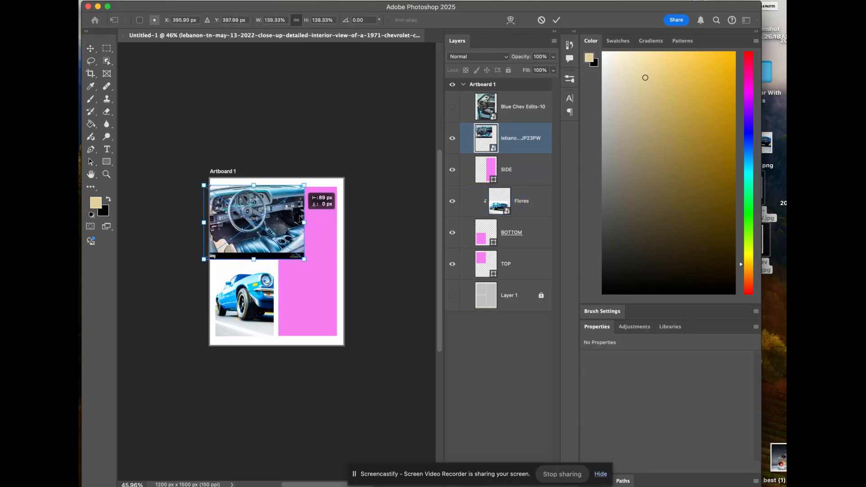
{"action": "key", "text": "Return"}
Step: Stack the dashboard photo directly above the TOP rectangle and clip it to that shape with a clipping mask
{"action": "left_click_drag", "start_coordinate": [523, 147], "coordinate": [519, 245]}
{"action": "right_click", "coordinate": [522, 242]}
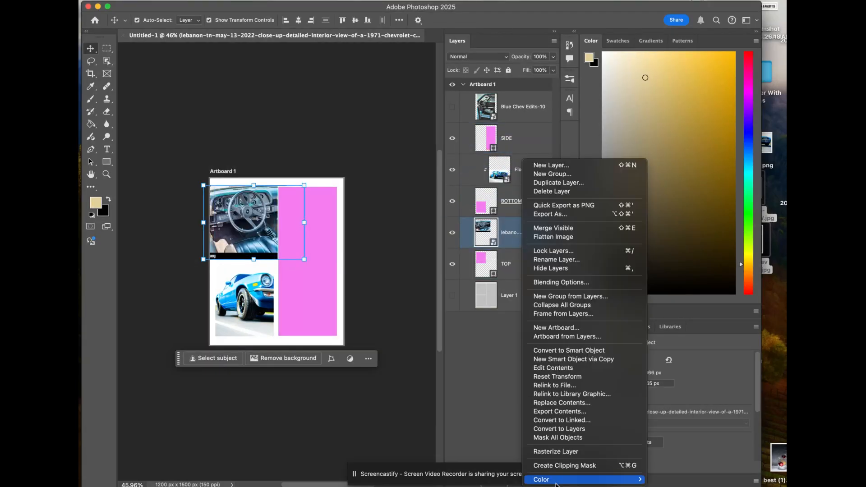
{"action": "left_click", "coordinate": [564, 466]}
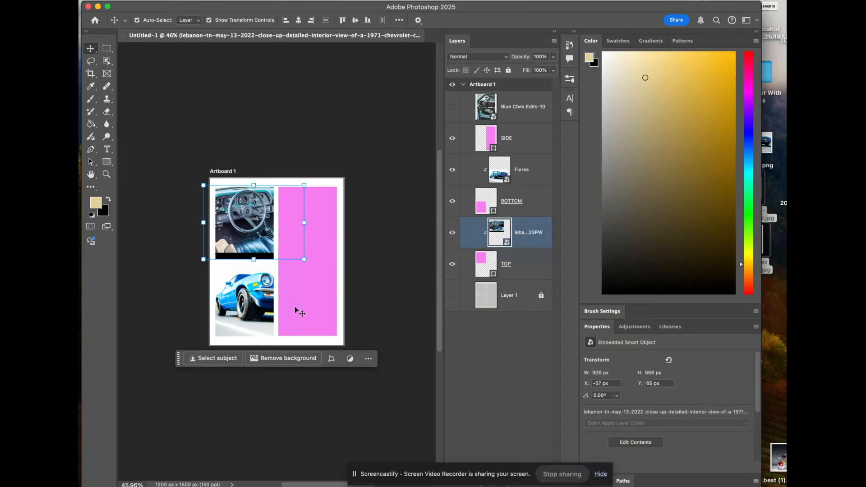
Step: Enlarge the clipped dashboard photo to about 1102 × 811 px and position it at about X -233 px, Y 63 px
{"action": "key", "text": "super+t"}
{"action": "left_click_drag", "start_coordinate": [254, 260], "coordinate": [254, 276]}
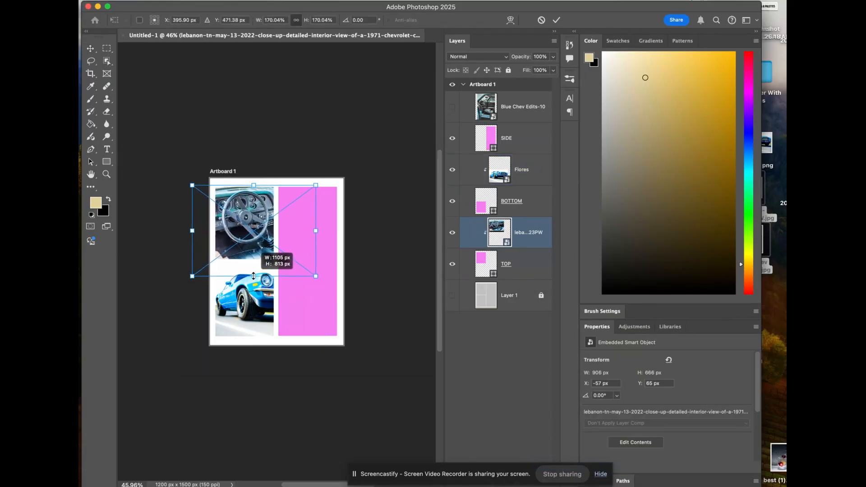
{"action": "mouse_move", "coordinate": [258, 232]}
{"action": "left_mouse_down"}
{"action": "mouse_move", "coordinate": [277, 232]}
{"action": "mouse_move", "coordinate": [251, 234]}
{"action": "left_mouse_up"}
{"action": "key", "text": "Return"}
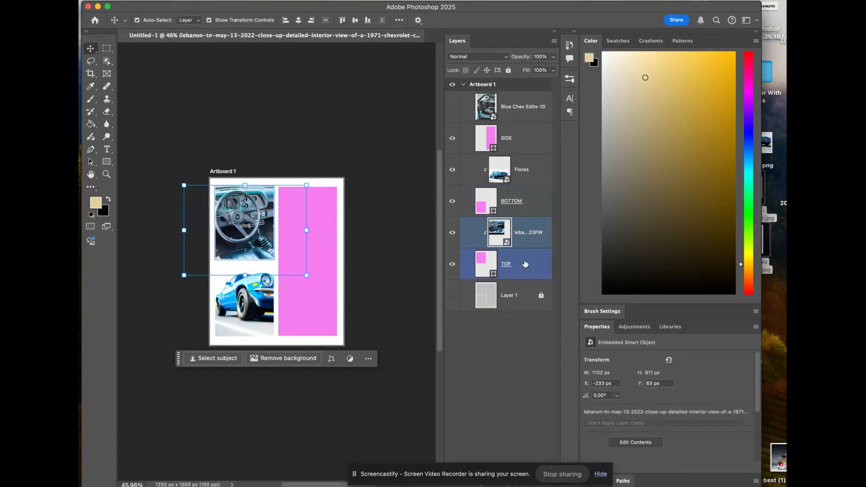
Step: Show the Blue Chev Edits-10 photo clipped to the SIDE rectangle and position it at about X 511 px, Y -12 px
{"action": "left_click", "coordinate": [525, 264]}
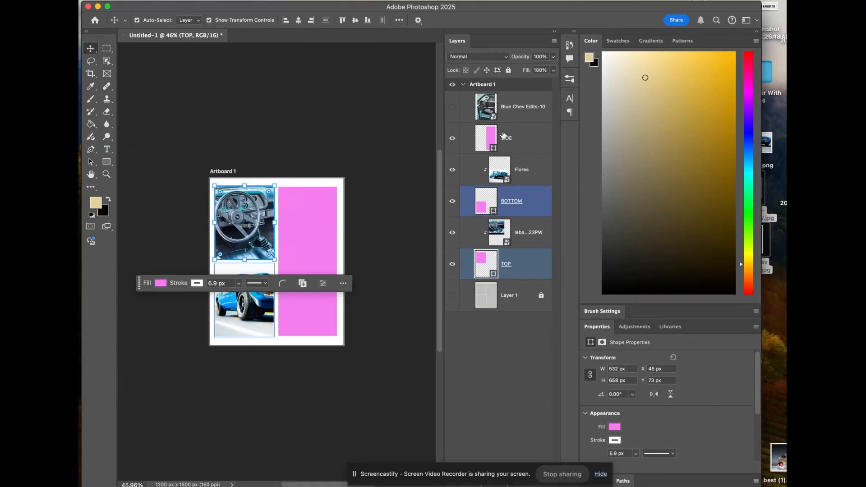
{"action": "left_click", "coordinate": [452, 107]}
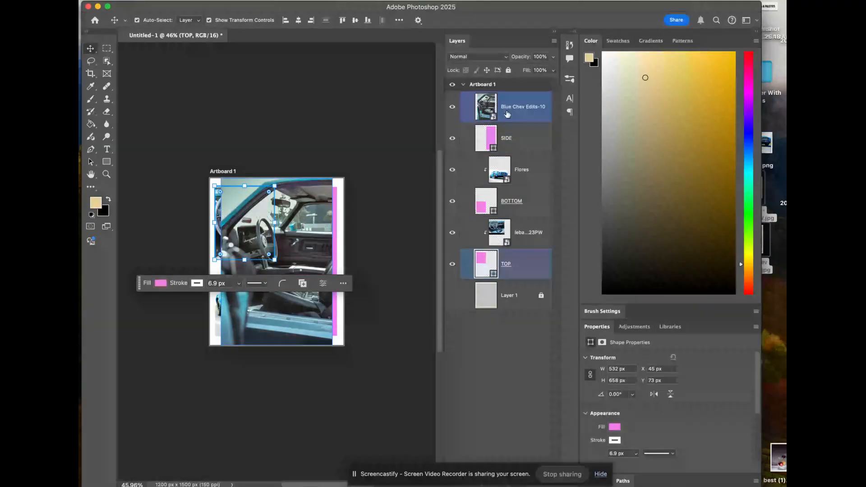
{"action": "left_click", "coordinate": [511, 115]}
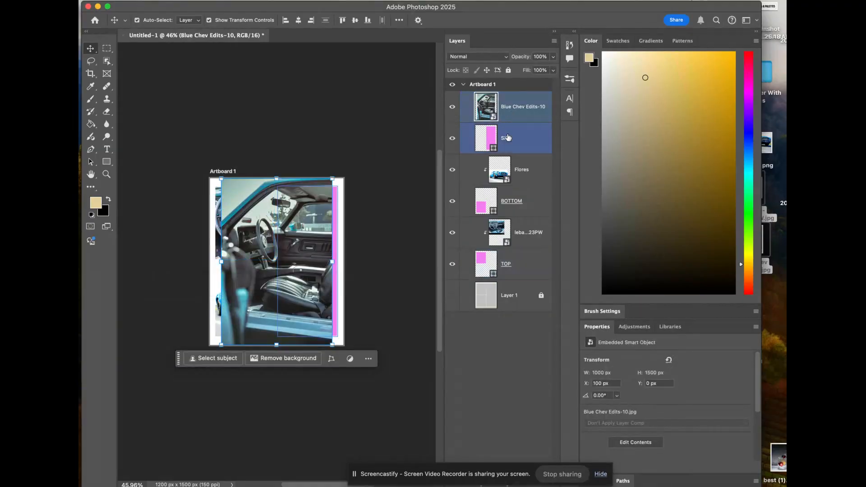
{"action": "left_click", "coordinate": [521, 126]}
{"action": "left_click", "coordinate": [520, 120]}
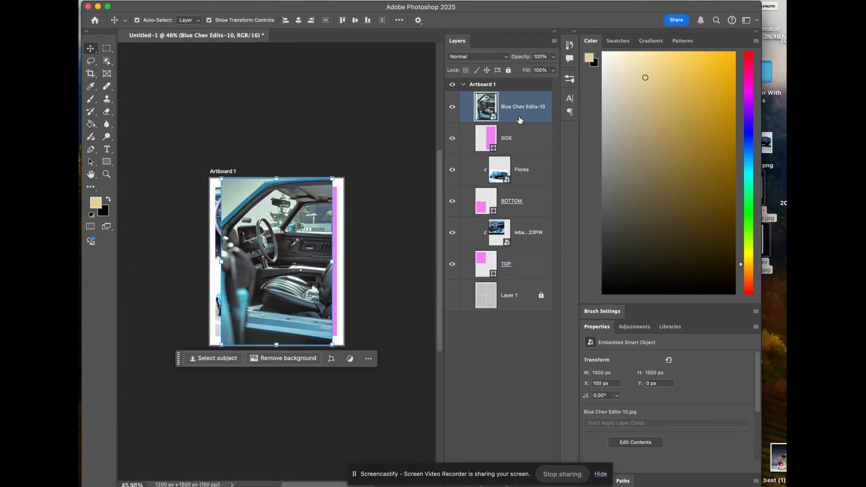
{"action": "right_click", "coordinate": [519, 119]}
{"action": "left_click", "coordinate": [548, 421]}
{"action": "left_click_drag", "start_coordinate": [315, 281], "coordinate": [360, 281]}
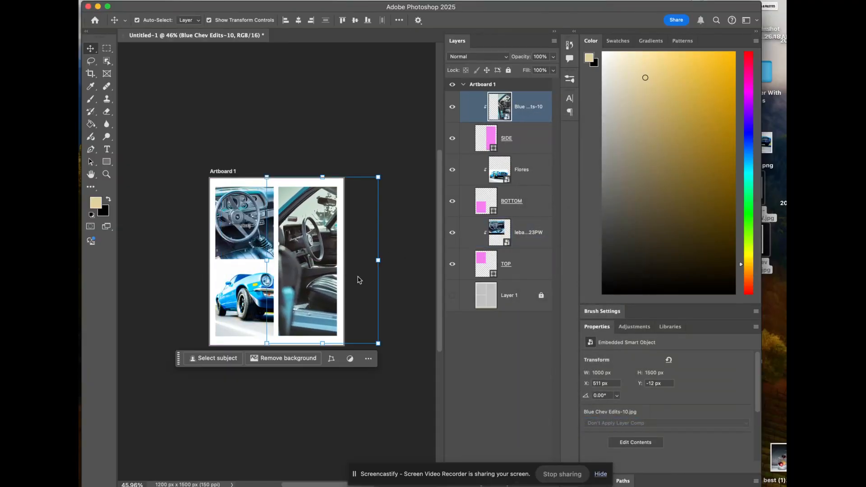
{"action": "left_click", "coordinate": [400, 164]}
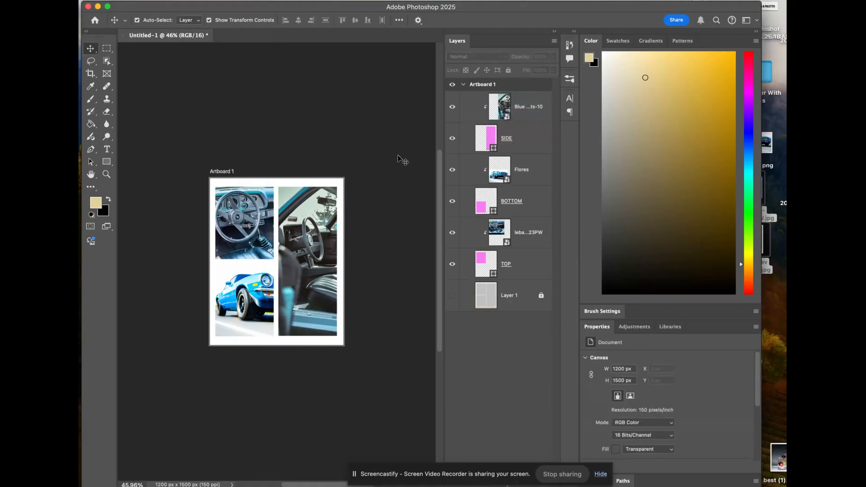
Step: Delete the dashboard photo from the TOP cell and place the Blue Chev Edits-08 taillight photo directly above the TOP rectangle
{"action": "left_click", "coordinate": [219, 223]}
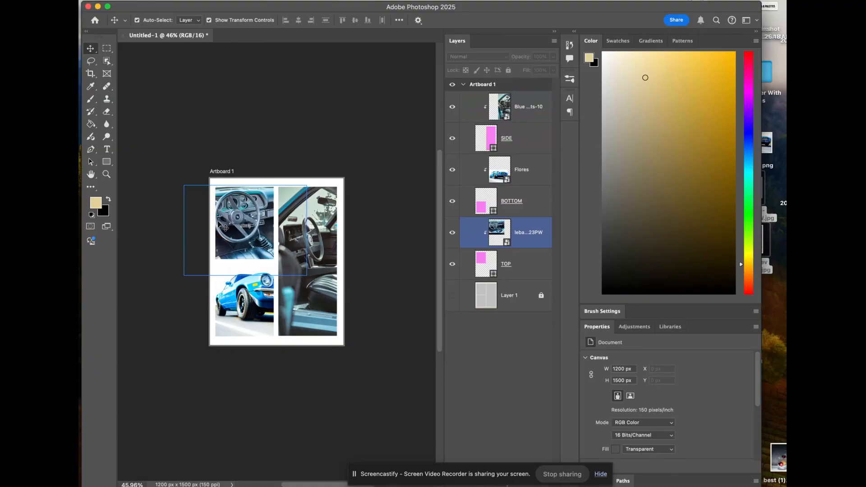
{"action": "key", "text": "BackSpace"}
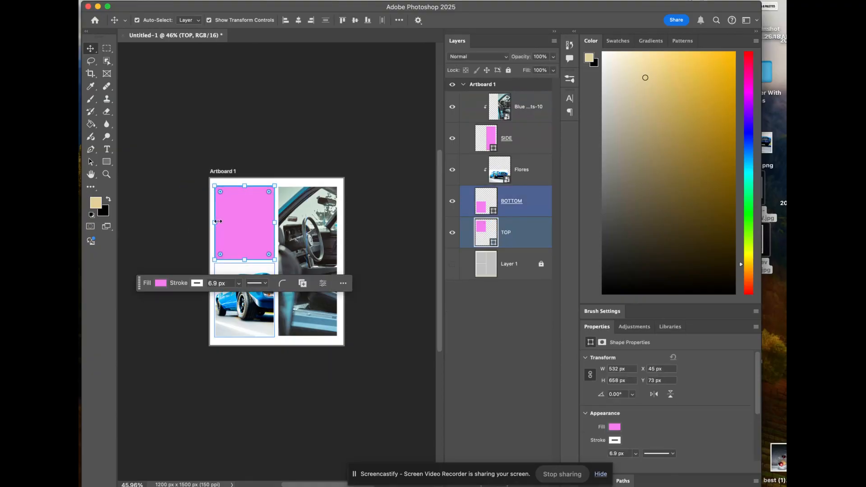
{"action": "left_click", "coordinate": [218, 221]}
{"action": "left_click_drag", "start_coordinate": [723, 9], "coordinate": [679, 2]}
{"action": "left_click_drag", "start_coordinate": [747, 328], "coordinate": [212, 222]}
{"action": "left_click_drag", "start_coordinate": [291, 10], "coordinate": [369, 10]}
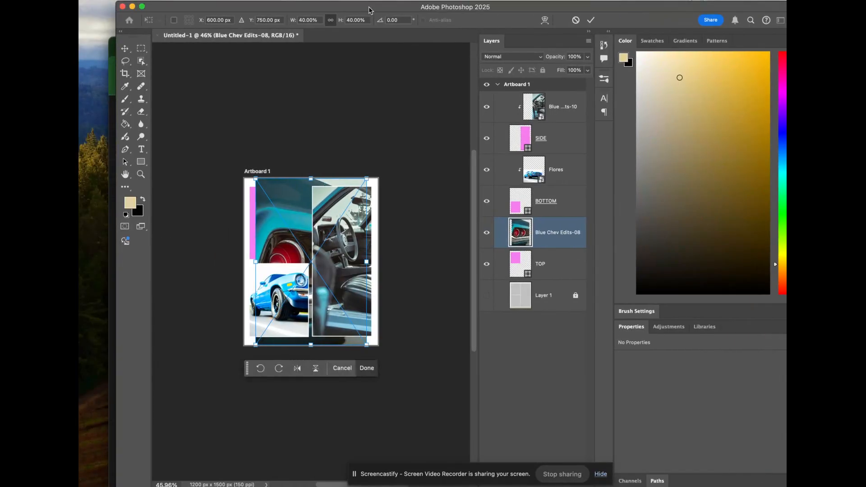
Step: Clip the taillight photo to the TOP rectangle and scale it to about 22.18%, positioned so that it fills the cell
{"action": "right_click", "coordinate": [572, 242]}
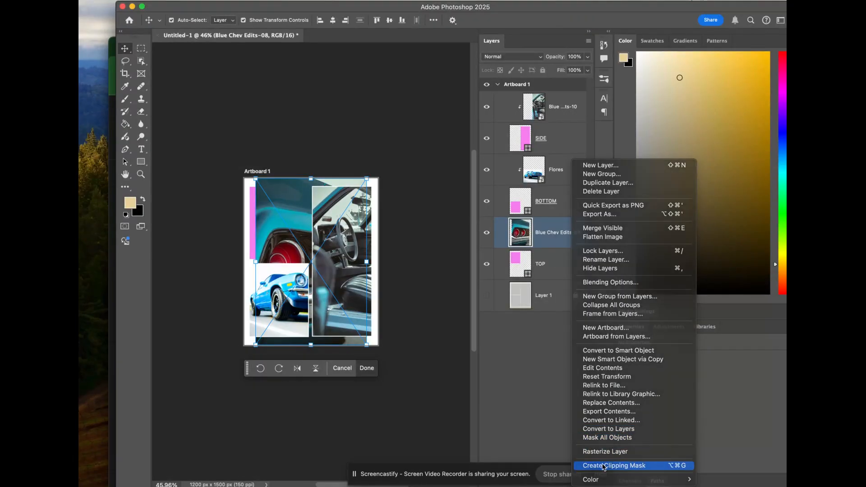
{"action": "left_click", "coordinate": [603, 465]}
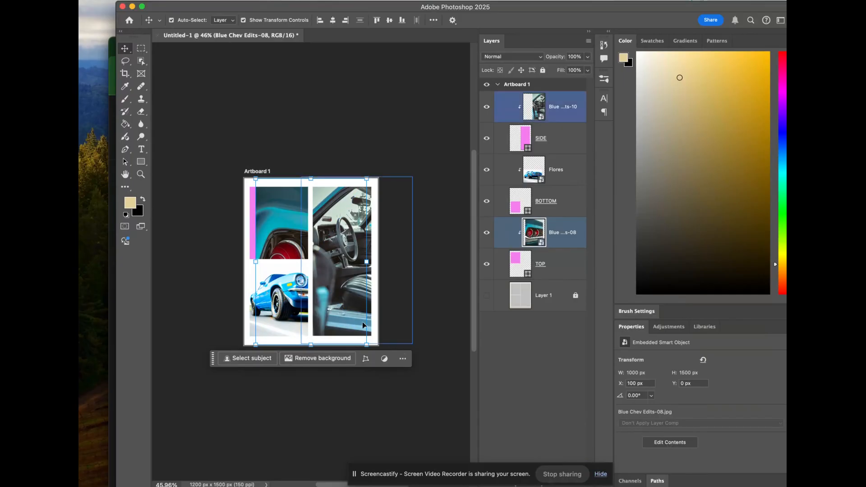
{"action": "left_click_drag", "start_coordinate": [367, 345], "coordinate": [325, 269]}
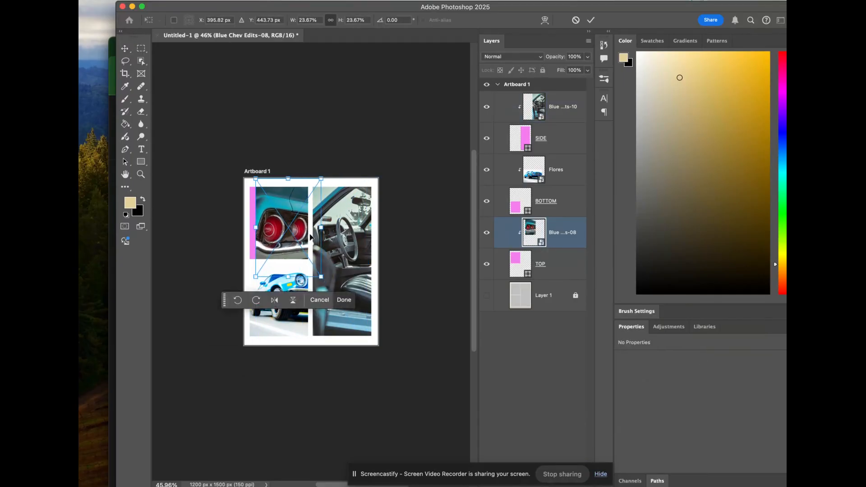
{"action": "left_click_drag", "start_coordinate": [301, 229], "coordinate": [296, 224]}
{"action": "left_click_drag", "start_coordinate": [314, 271], "coordinate": [308, 266]}
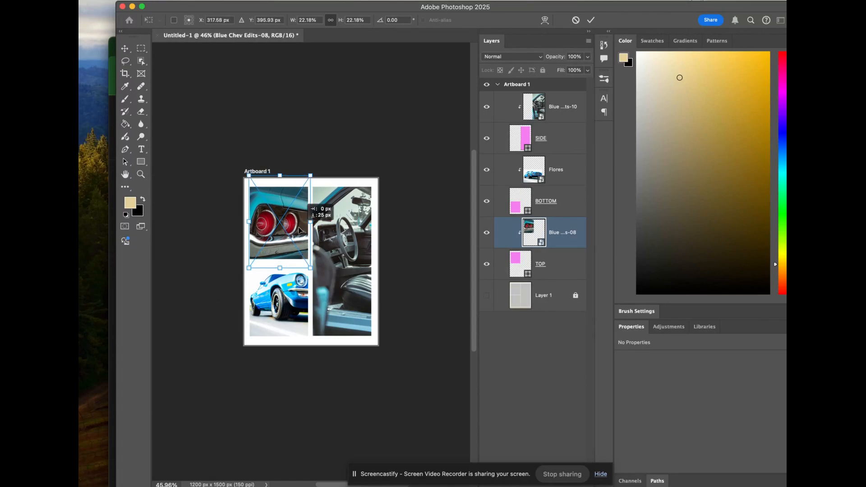
{"action": "key", "text": "Return"}
{"action": "left_click", "coordinate": [406, 224]}
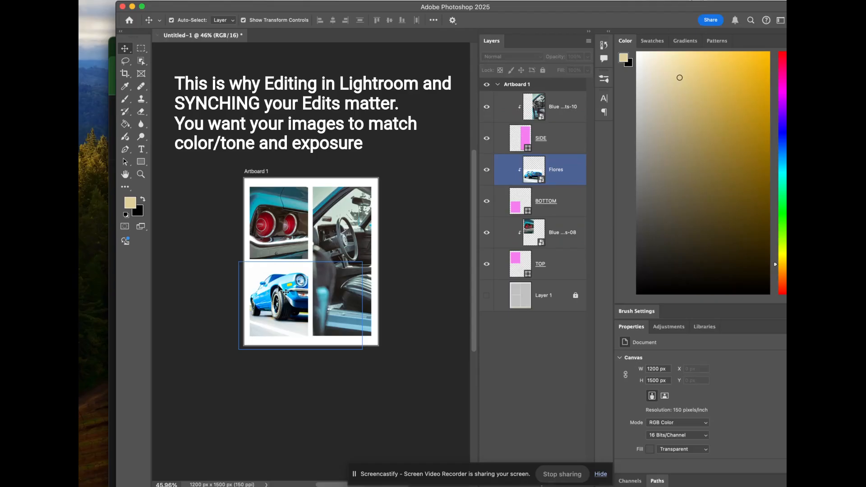
Step: Add a Stroke layer style to the BOTTOM rectangle with a size of 18 px and its position set to Inside
{"action": "left_click", "coordinate": [285, 292]}
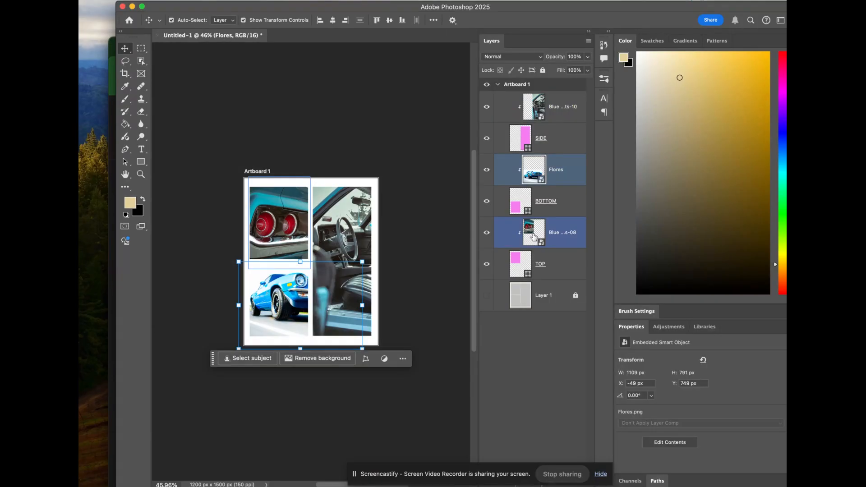
{"action": "left_click", "coordinate": [568, 207]}
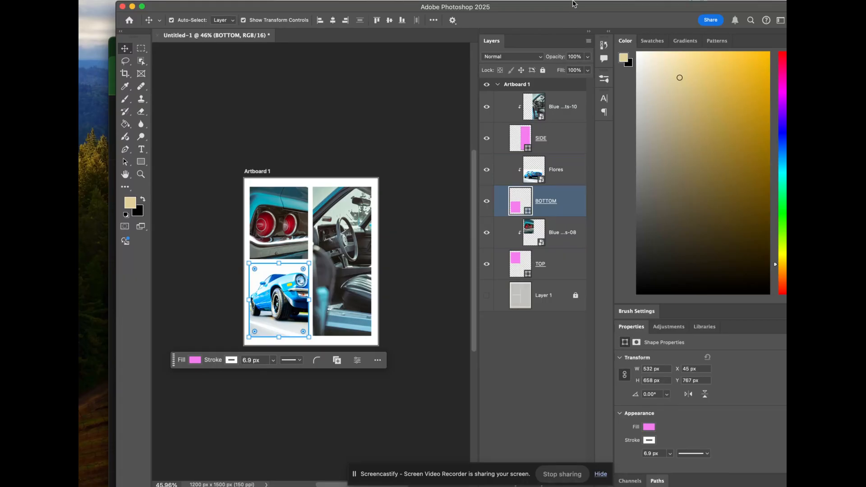
{"action": "mouse_move", "coordinate": [573, 3]}
{"action": "left_mouse_down"}
{"action": "mouse_move", "coordinate": [572, 36]}
{"action": "mouse_move", "coordinate": [570, 1]}
{"action": "left_mouse_up"}
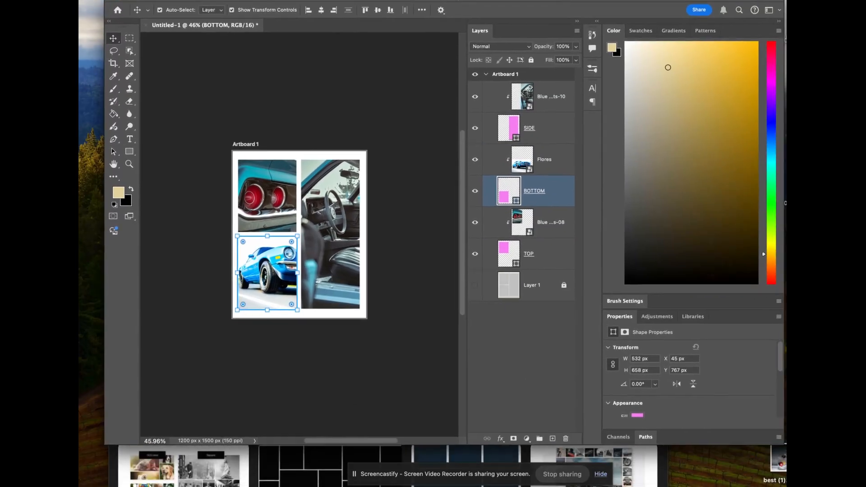
{"action": "left_click", "coordinate": [500, 439]}
{"action": "left_click", "coordinate": [540, 191]}
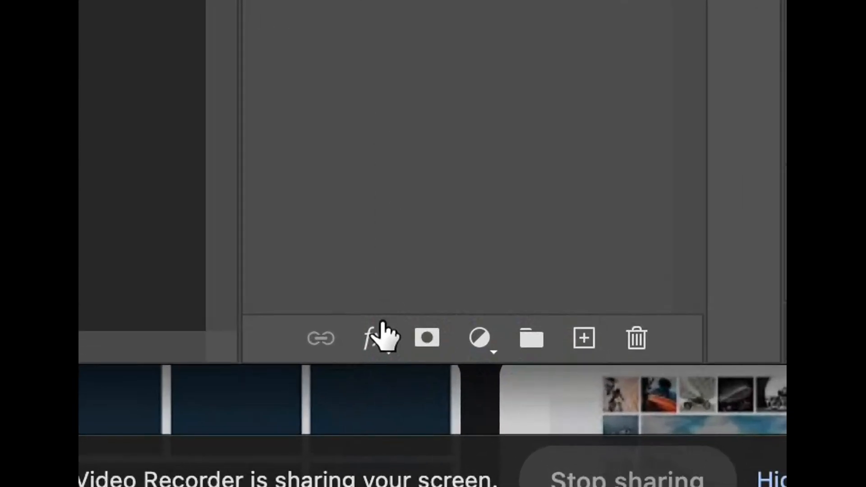
{"action": "left_click", "coordinate": [383, 327]}
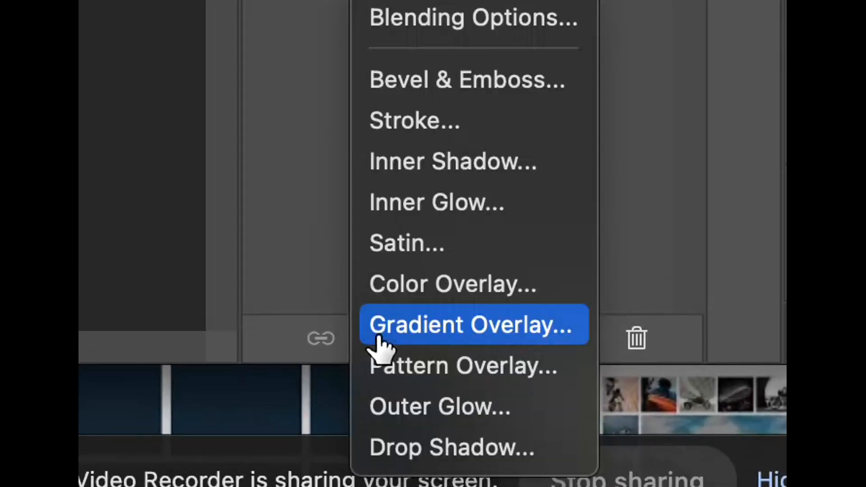
{"action": "left_click", "coordinate": [402, 120]}
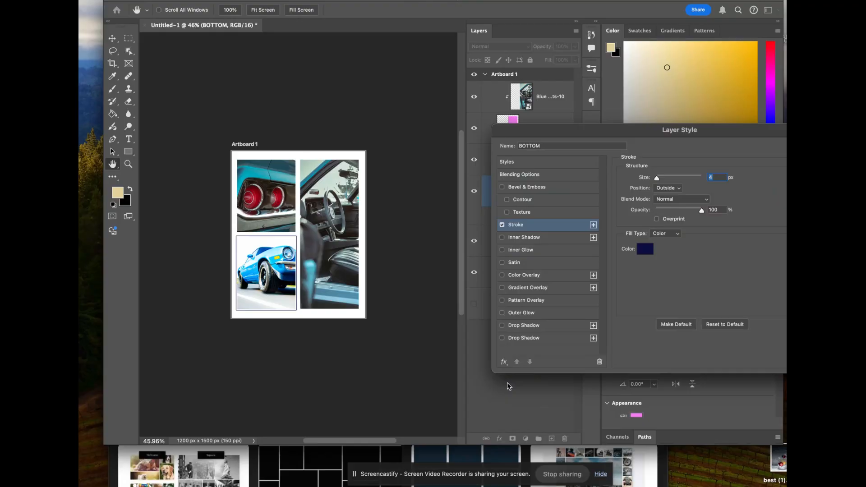
{"action": "left_click_drag", "start_coordinate": [658, 181], "coordinate": [662, 181]}
{"action": "left_click", "coordinate": [664, 188]}
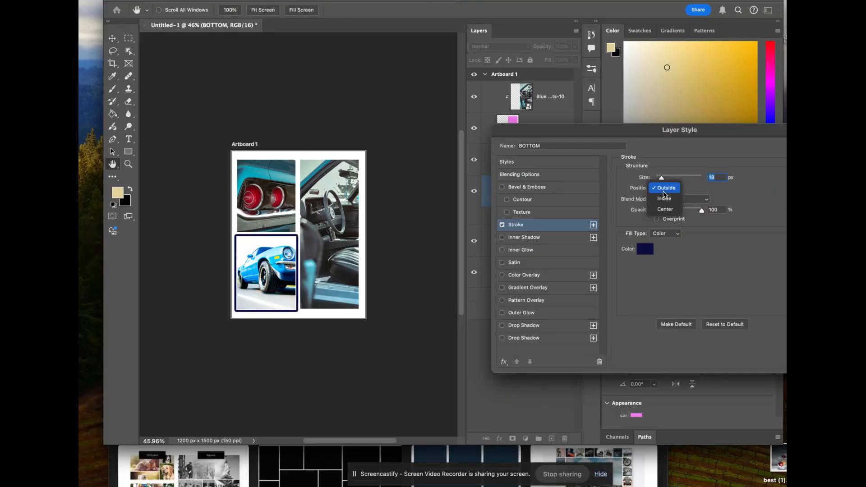
{"action": "left_click", "coordinate": [668, 198]}
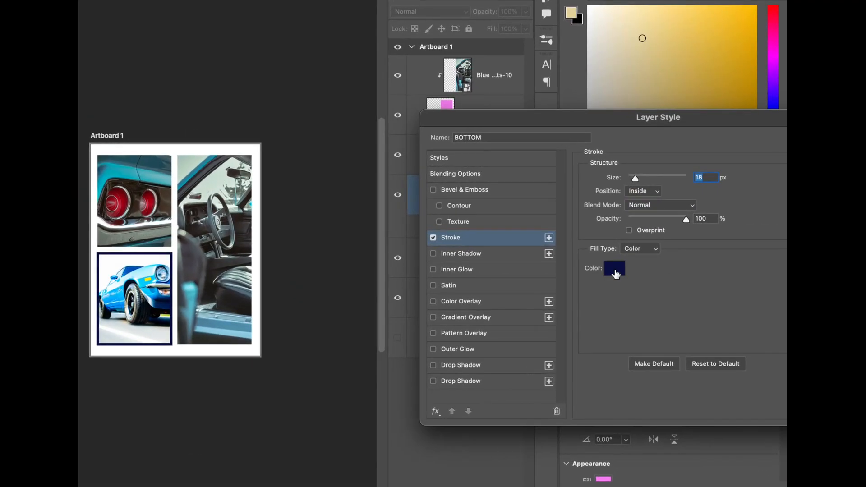
Step: Set the BOTTOM stroke to a bright blue sampled from the car photo (H 199, S 99, B 100) and apply the layer style
{"action": "left_click", "coordinate": [616, 272]}
{"action": "left_click", "coordinate": [145, 177]}
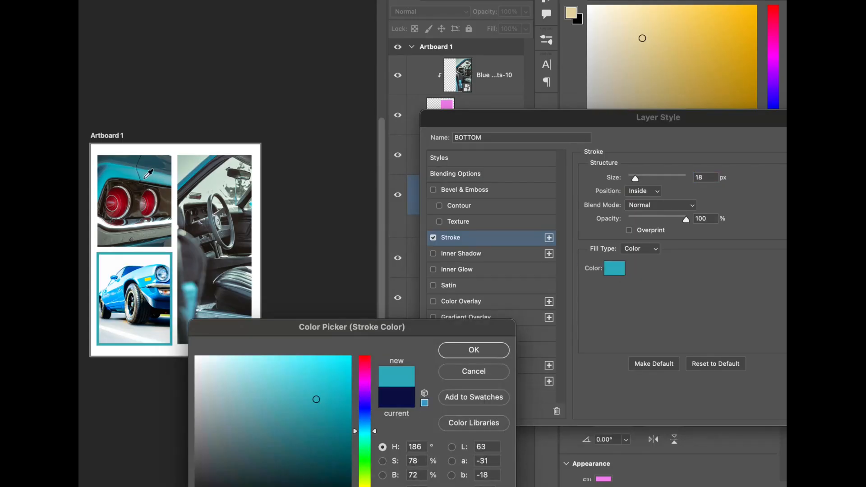
{"action": "left_click", "coordinate": [121, 194]}
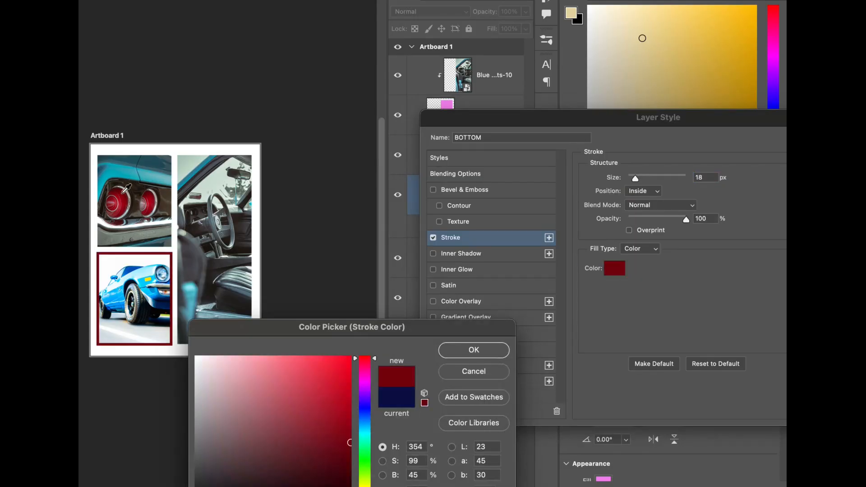
{"action": "left_click", "coordinate": [143, 282]}
{"action": "left_click", "coordinate": [150, 288]}
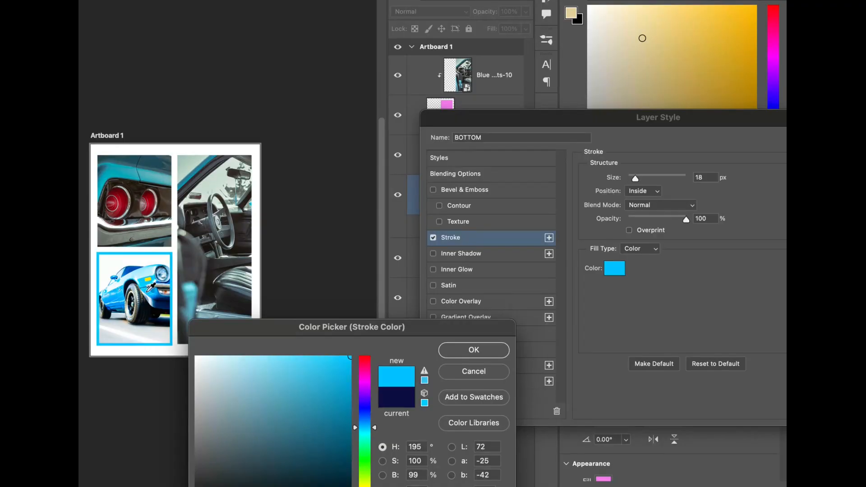
{"action": "left_click", "coordinate": [157, 292]}
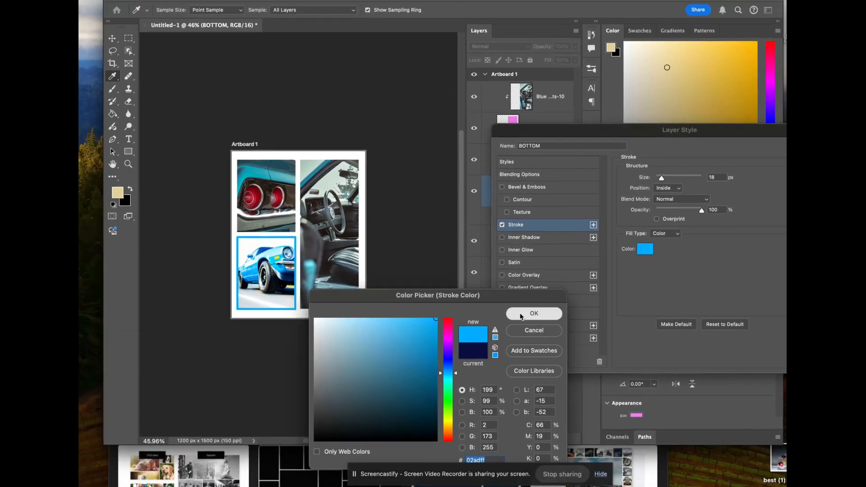
{"action": "left_click", "coordinate": [473, 350]}
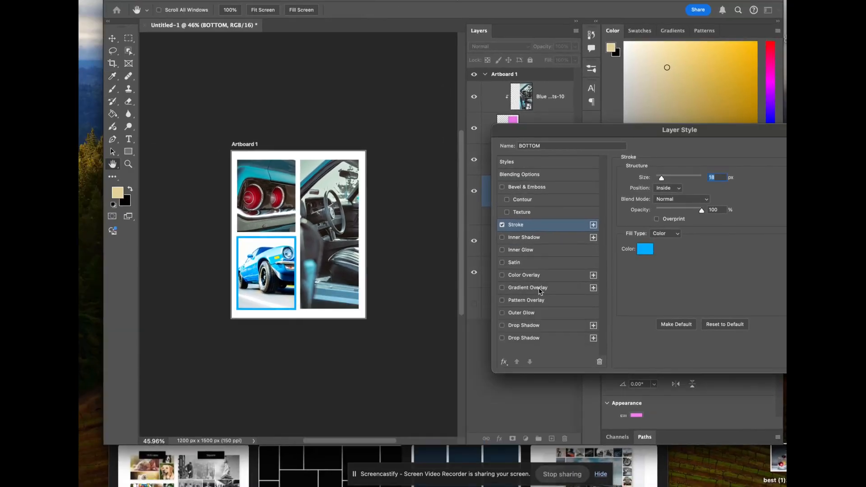
{"action": "key", "text": "Return"}
Step: Add the same blue inside Stroke layer style to the SIDE rectangle
{"action": "left_click", "coordinate": [560, 137]}
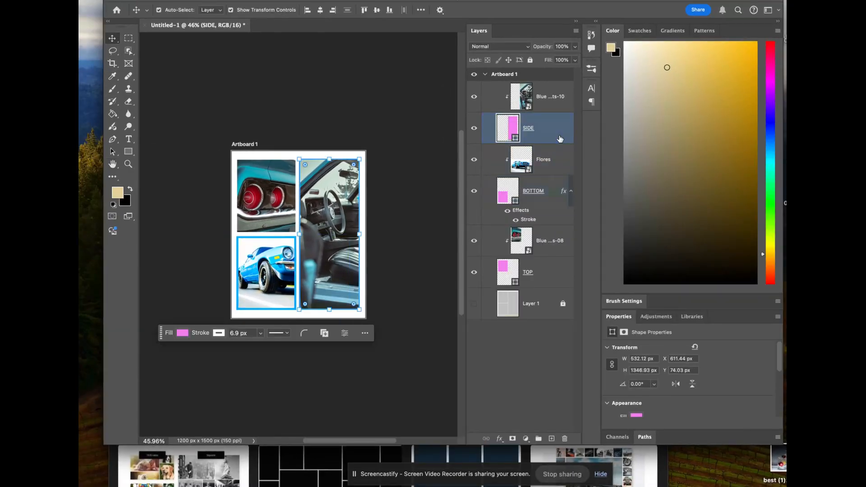
{"action": "left_click", "coordinate": [500, 439]}
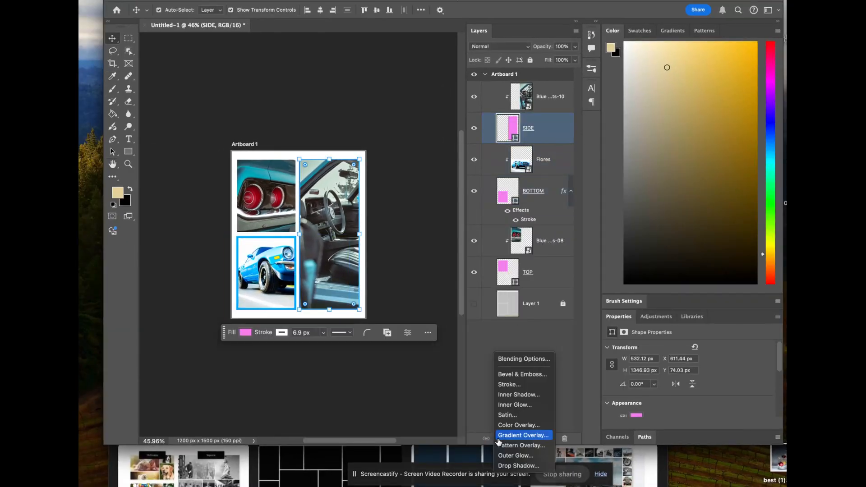
{"action": "left_click", "coordinate": [509, 386]}
{"action": "key", "text": "Return"}
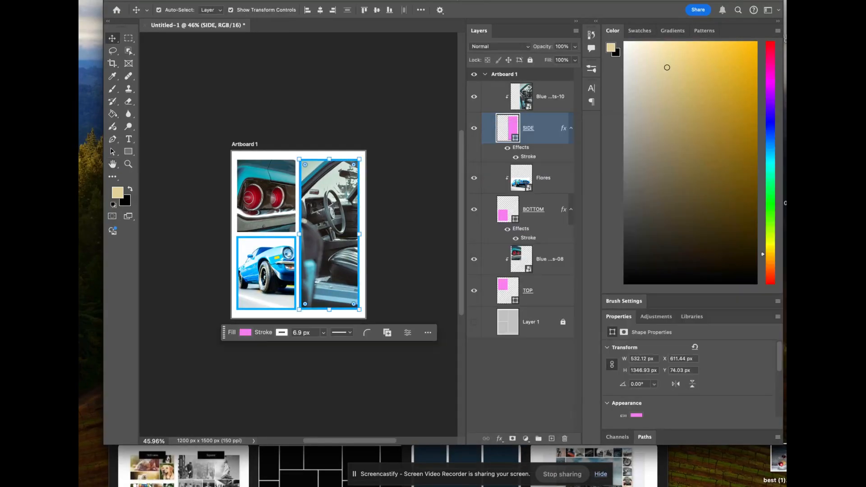
Step: Add an 18 px inside Stroke layer style in the same bright blue to the TOP rectangle
{"action": "left_click", "coordinate": [552, 291]}
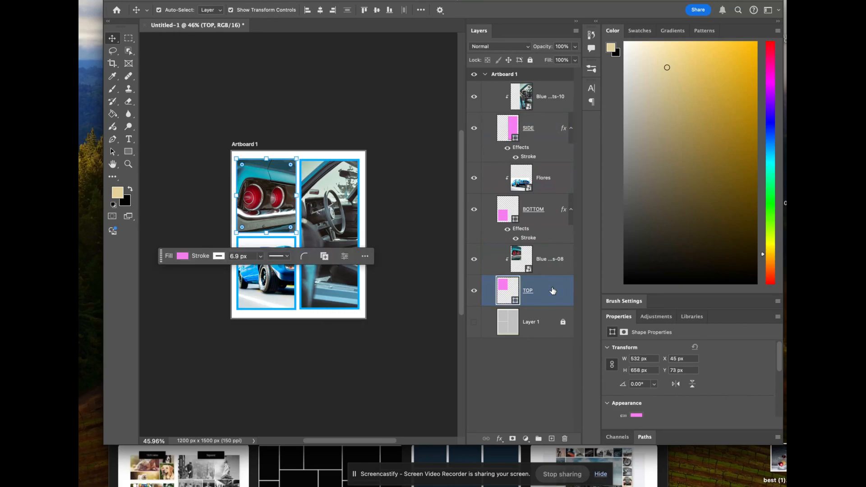
{"action": "left_click", "coordinate": [499, 439]}
{"action": "left_click", "coordinate": [517, 384]}
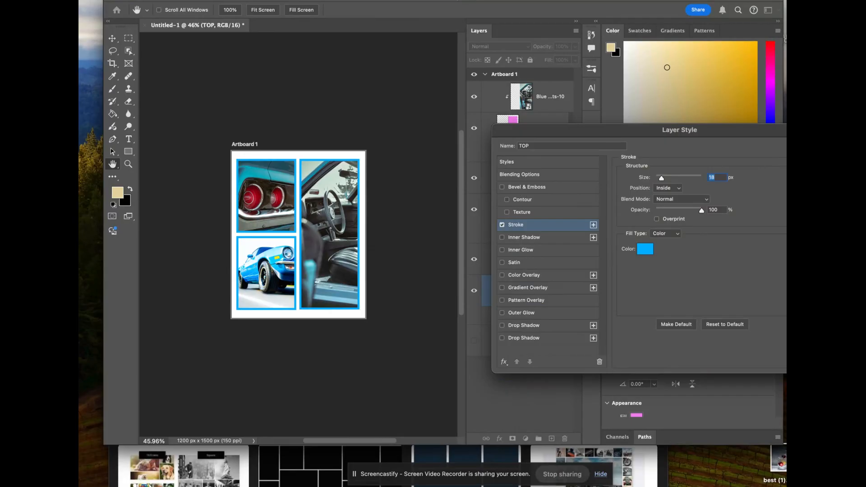
{"action": "key", "text": "Return"}
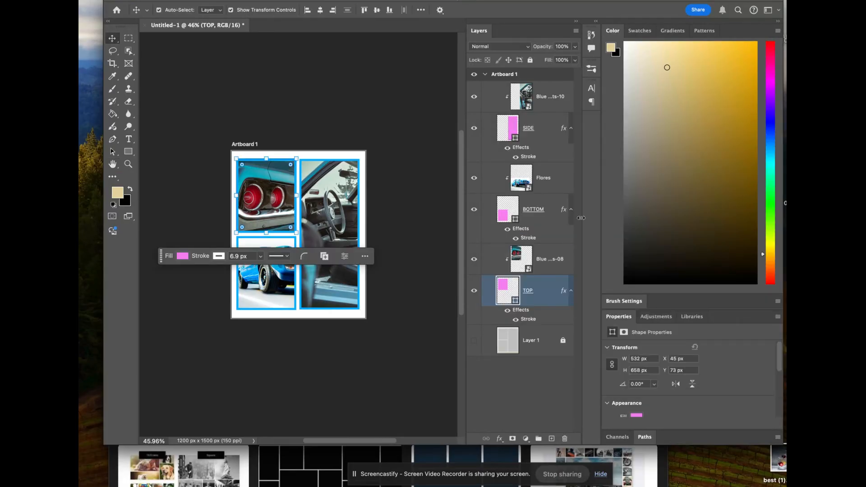
{"action": "left_click", "coordinate": [546, 136], "text": "super"}
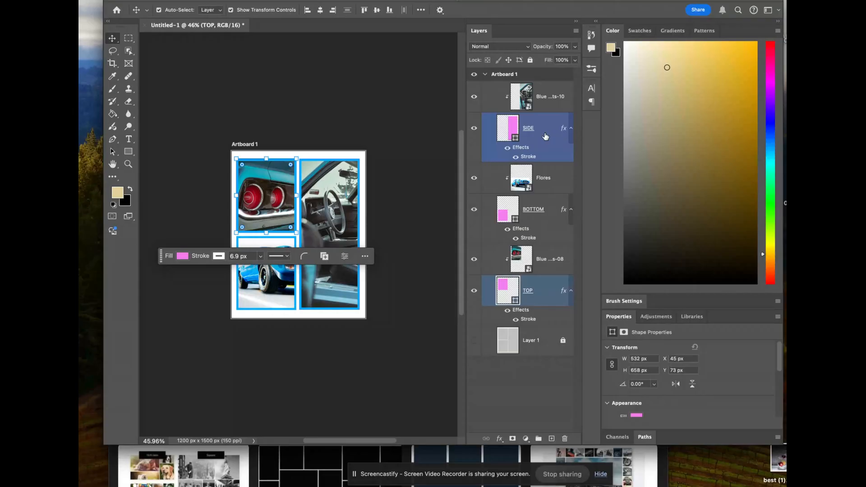
{"action": "left_click", "coordinate": [546, 136]}
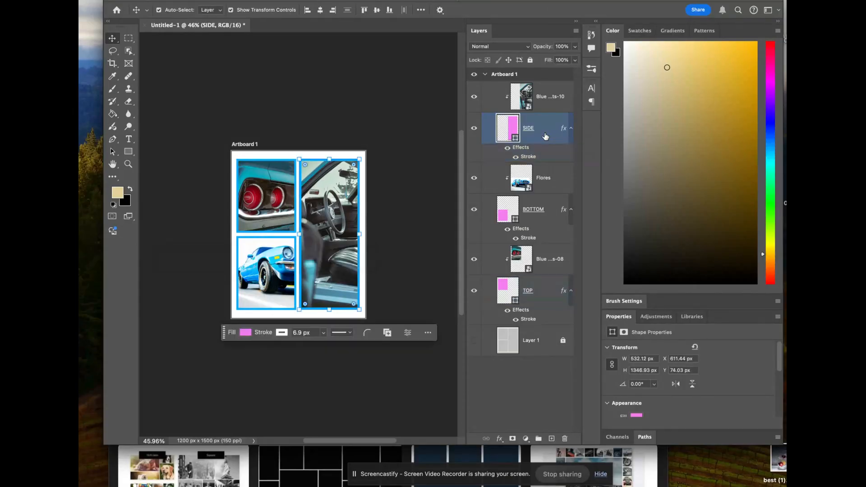
{"action": "left_click", "coordinate": [499, 439]}
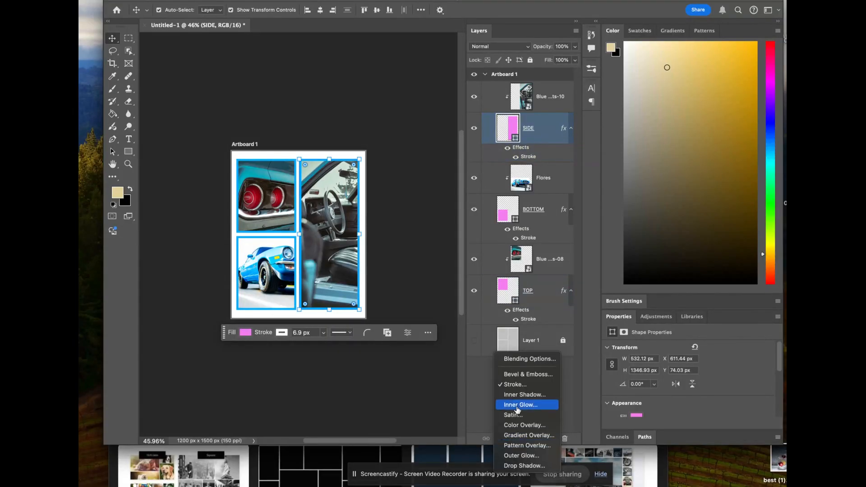
{"action": "left_click", "coordinate": [522, 466]}
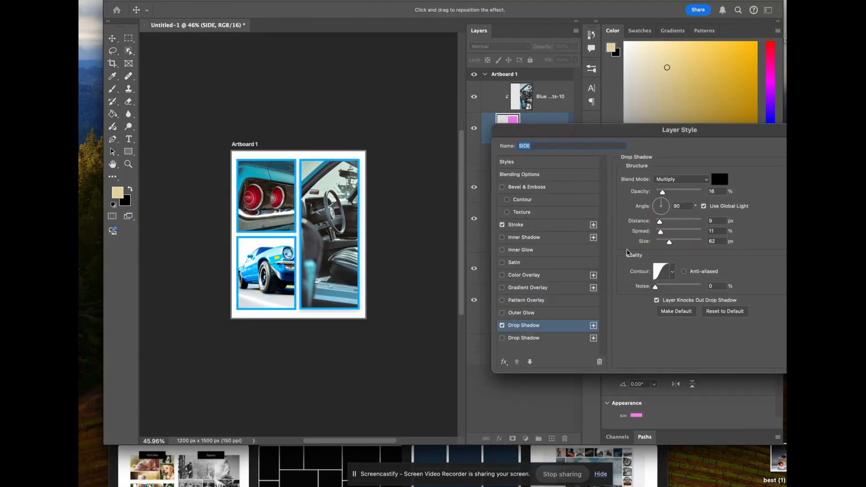
{"action": "left_click_drag", "start_coordinate": [663, 192], "coordinate": [681, 192]}
{"action": "left_click", "coordinate": [662, 202]}
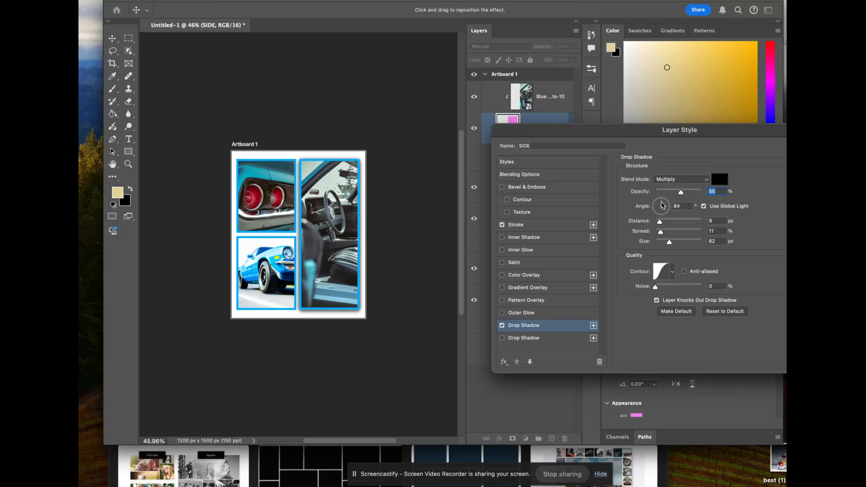
{"action": "left_click", "coordinate": [659, 205]}
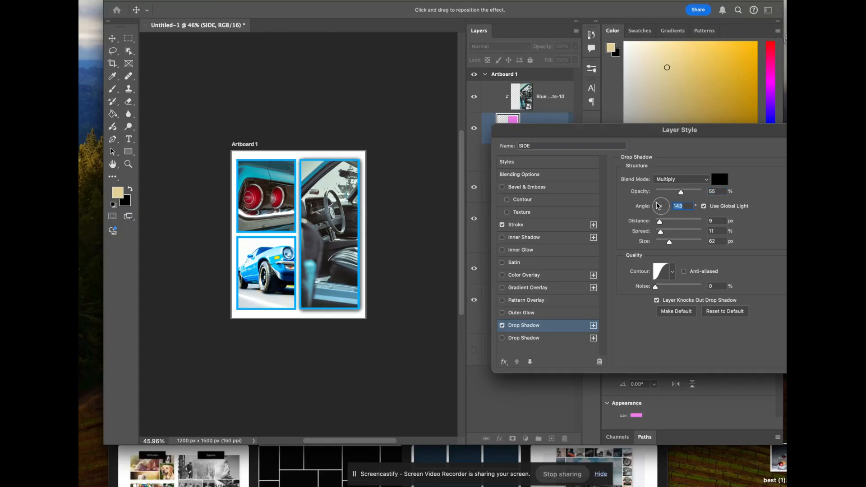
{"action": "left_click", "coordinate": [659, 203]}
{"action": "mouse_move", "coordinate": [670, 244]}
{"action": "left_mouse_down"}
{"action": "mouse_move", "coordinate": [657, 249]}
{"action": "mouse_move", "coordinate": [659, 240]}
{"action": "left_mouse_up"}
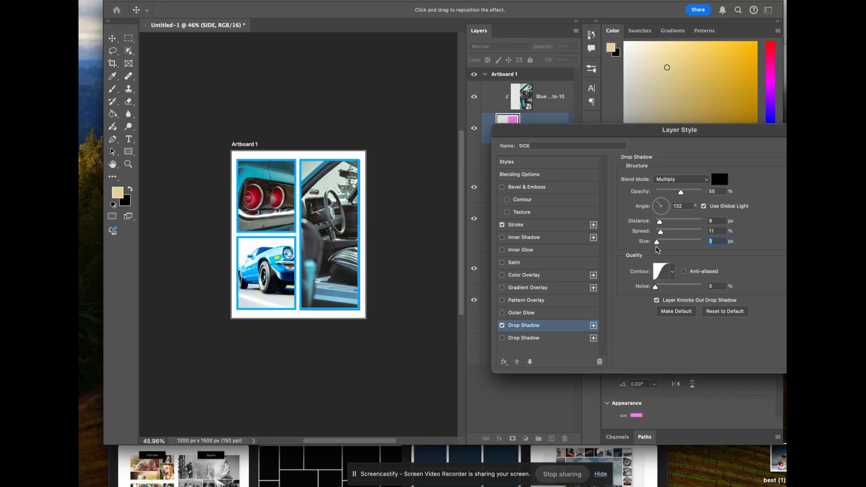
{"action": "left_click_drag", "start_coordinate": [657, 242], "coordinate": [660, 245]}
{"action": "key", "text": "Return"}
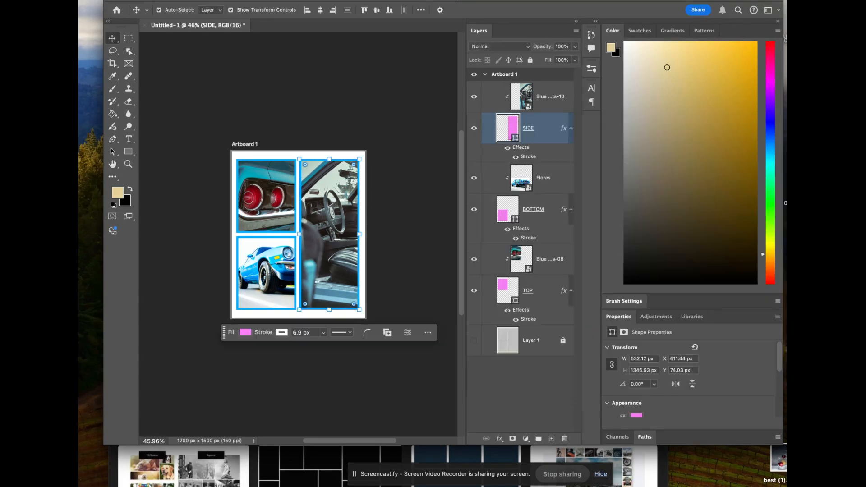
{"action": "left_click", "coordinate": [413, 182]}
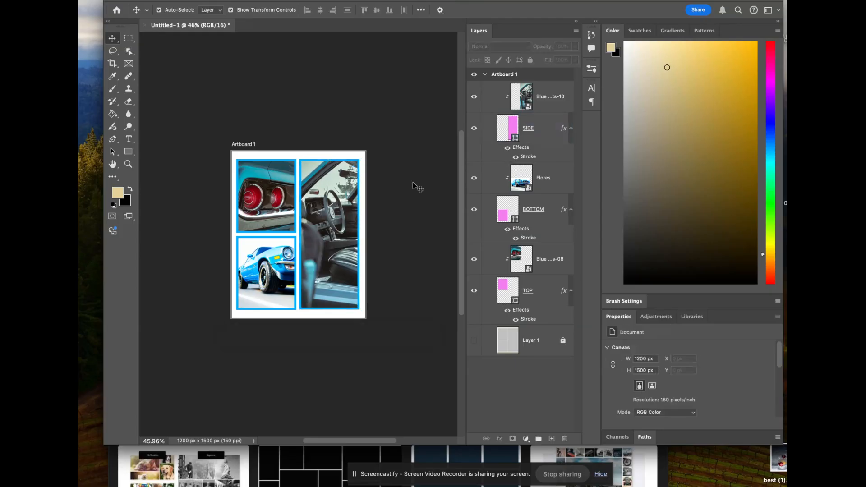
Step: Select the whole blue car on the Flores layer with the Object Selection tool
{"action": "left_click", "coordinate": [538, 193]}
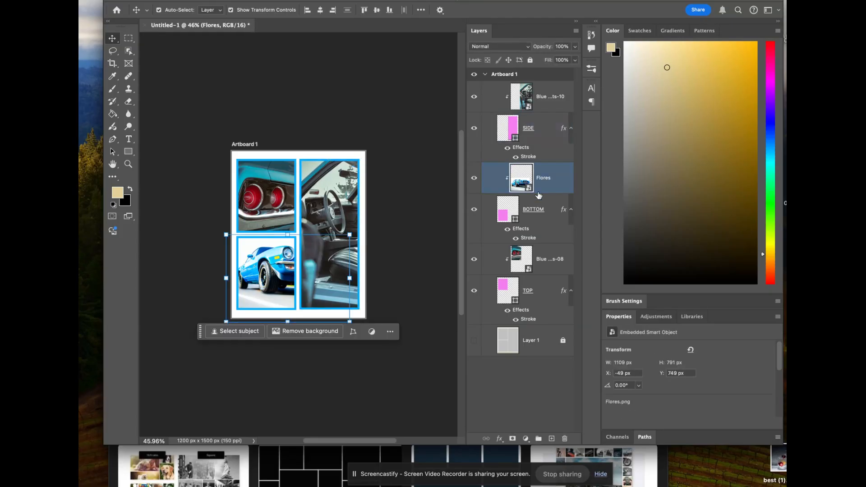
{"action": "left_click", "coordinate": [129, 51]}
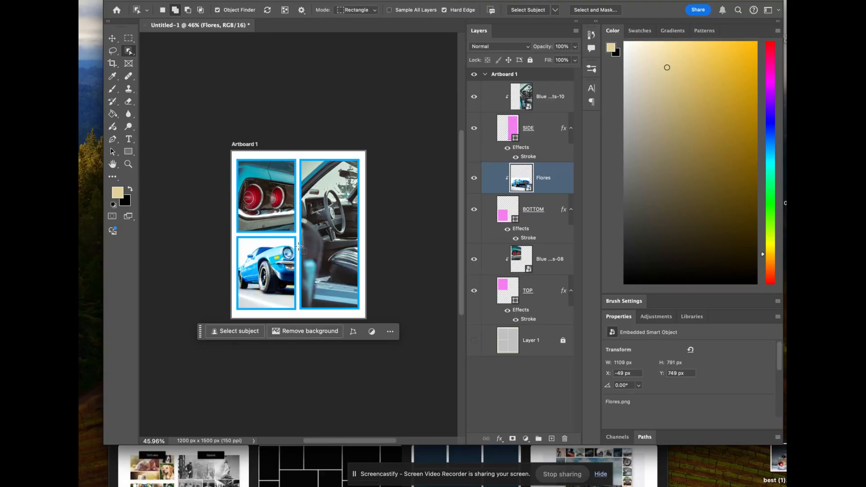
{"action": "left_click", "coordinate": [272, 265]}
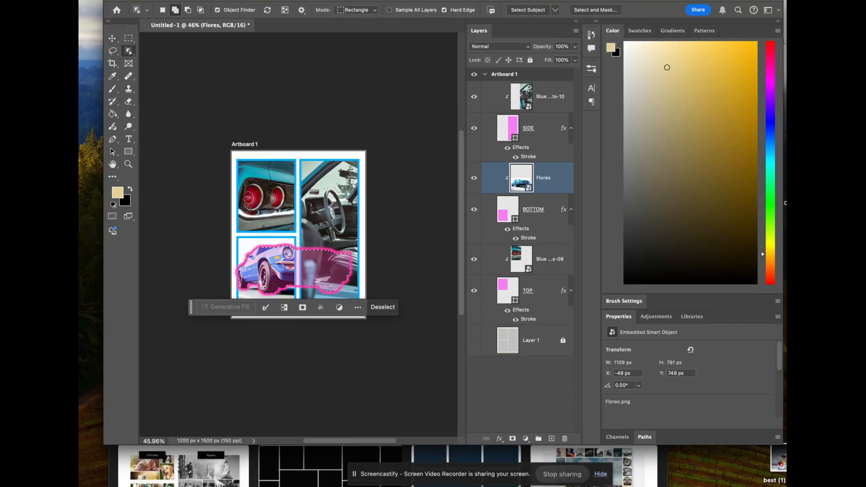
{"action": "left_click", "coordinate": [187, 10]}
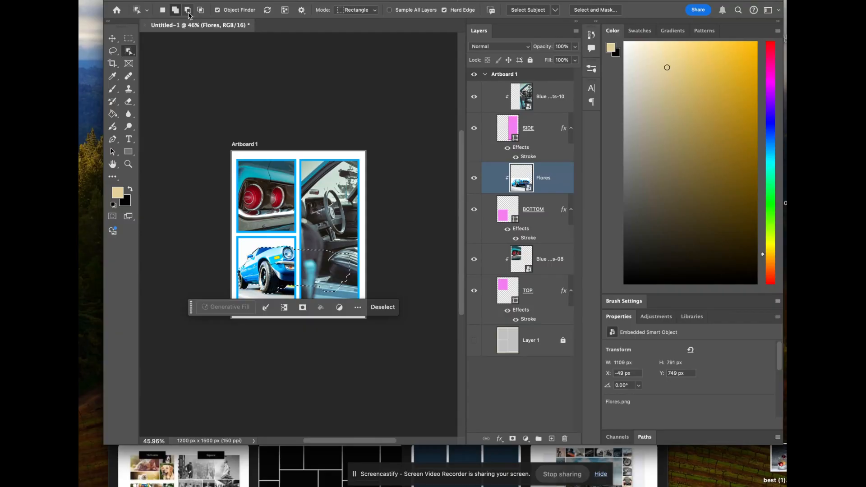
{"action": "right_click", "coordinate": [128, 54]}
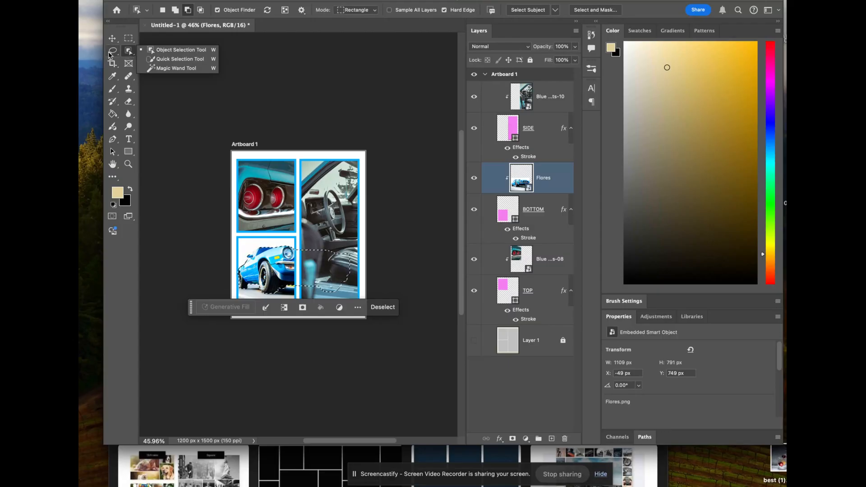
{"action": "left_click", "coordinate": [161, 49]}
{"action": "left_click", "coordinate": [175, 10]}
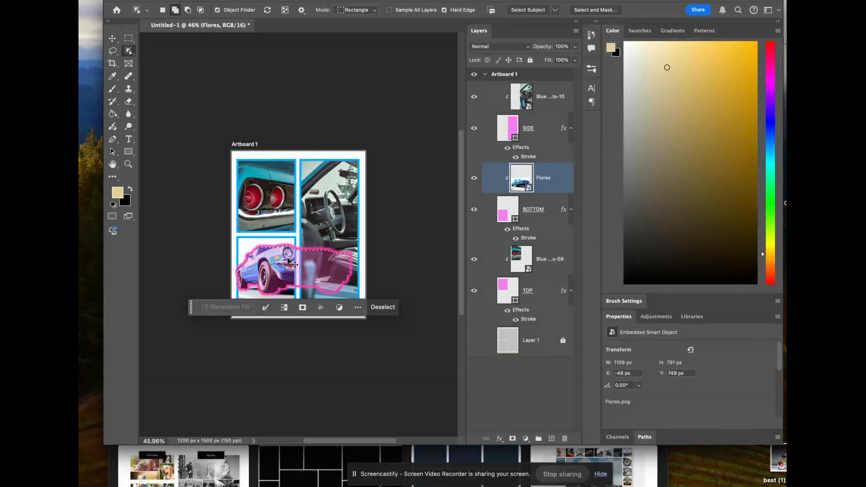
Step: Copy the selected car to its own layer and move that layer to the top of the artboard's layer stack
{"action": "key", "text": "super+j"}
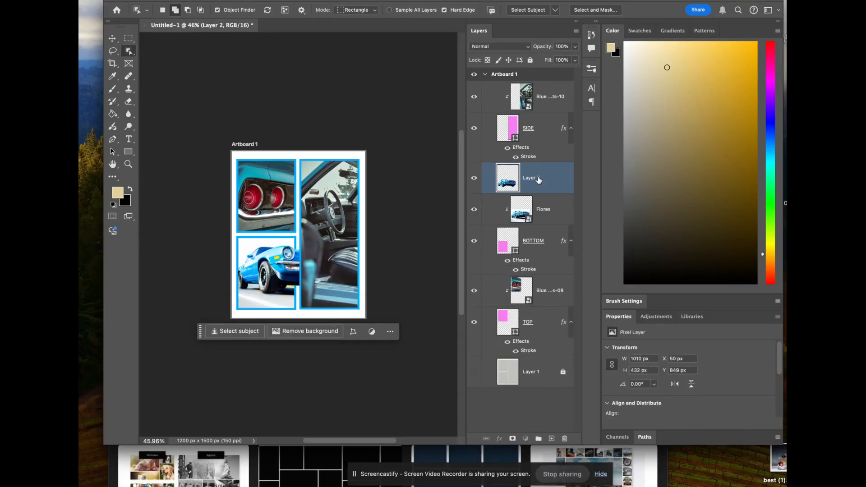
{"action": "left_click_drag", "start_coordinate": [539, 180], "coordinate": [537, 87]}
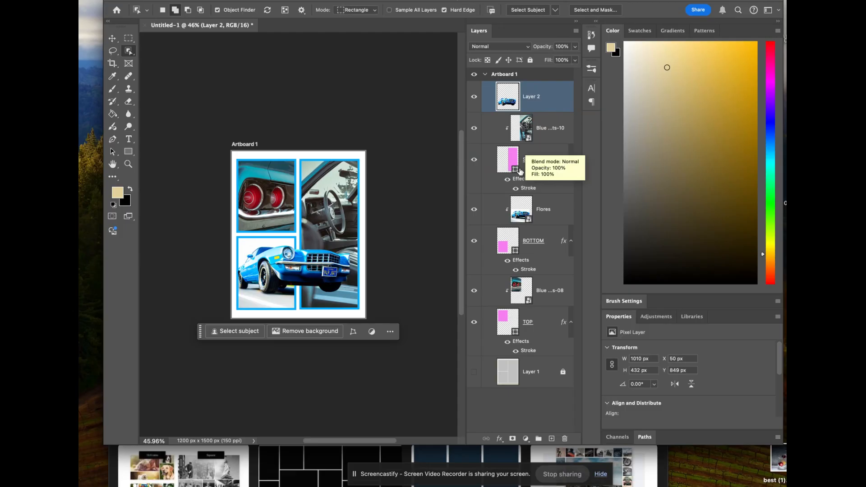
Step: Add an Outer Glow to the car cutout with Normal blend mode, 100% opacity, 7% spread and 54 px size
{"action": "left_click", "coordinate": [499, 438]}
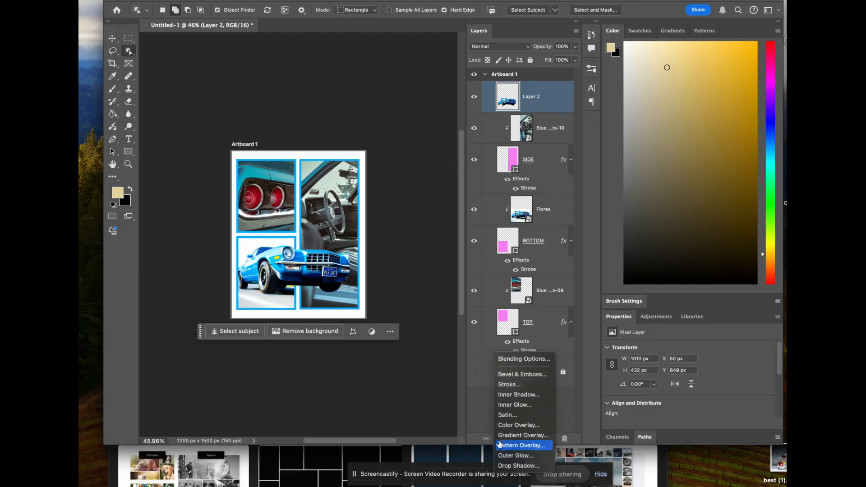
{"action": "left_click", "coordinate": [520, 456]}
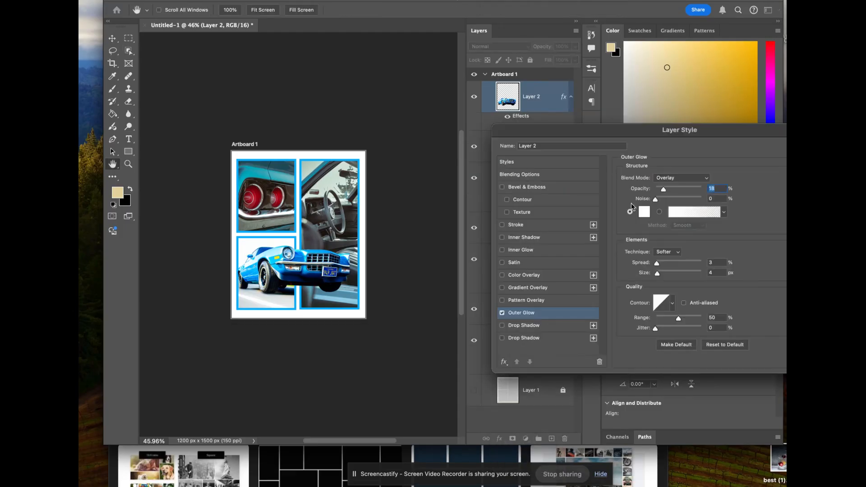
{"action": "left_click_drag", "start_coordinate": [663, 190], "coordinate": [695, 192]}
{"action": "mouse_move", "coordinate": [658, 264]}
{"action": "left_mouse_down"}
{"action": "mouse_move", "coordinate": [670, 264]}
{"action": "mouse_move", "coordinate": [669, 273]}
{"action": "mouse_move", "coordinate": [683, 266]}
{"action": "mouse_move", "coordinate": [660, 267]}
{"action": "left_mouse_up"}
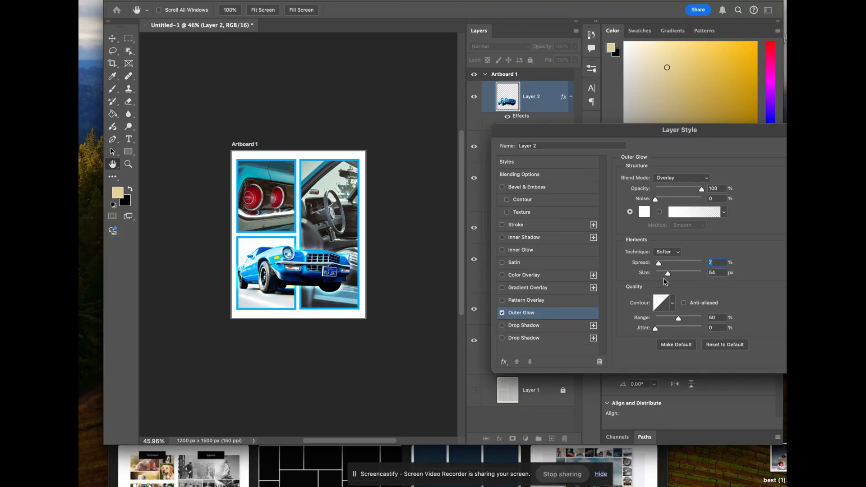
{"action": "left_click", "coordinate": [677, 179]}
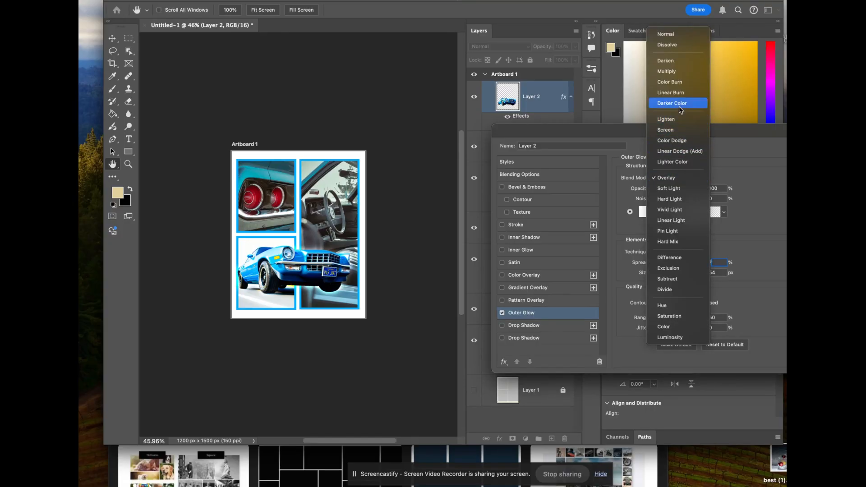
{"action": "left_click", "coordinate": [672, 34]}
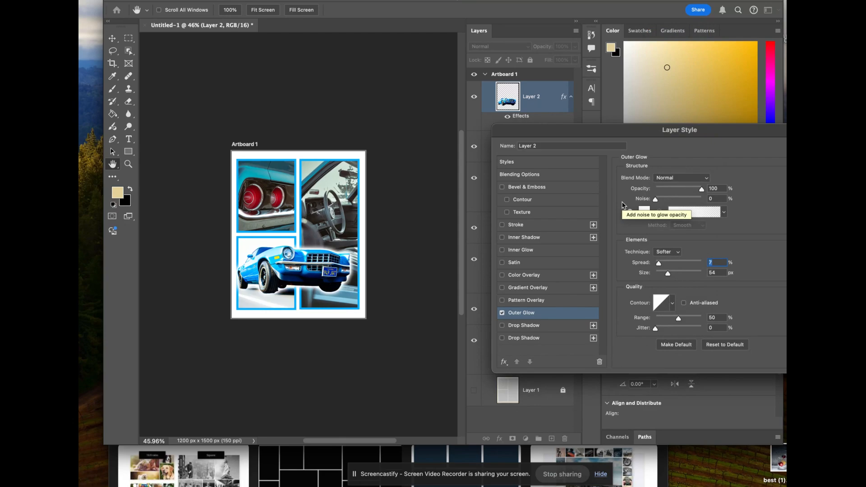
{"action": "key", "text": "Return"}
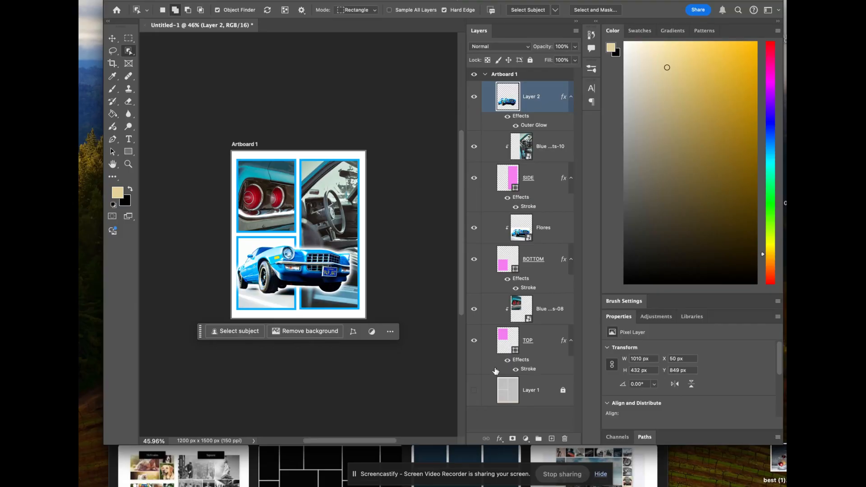
Step: Add a layer mask to the car cutout and set up a black brush at 84 px with 100% opacity
{"action": "left_click", "coordinate": [512, 439]}
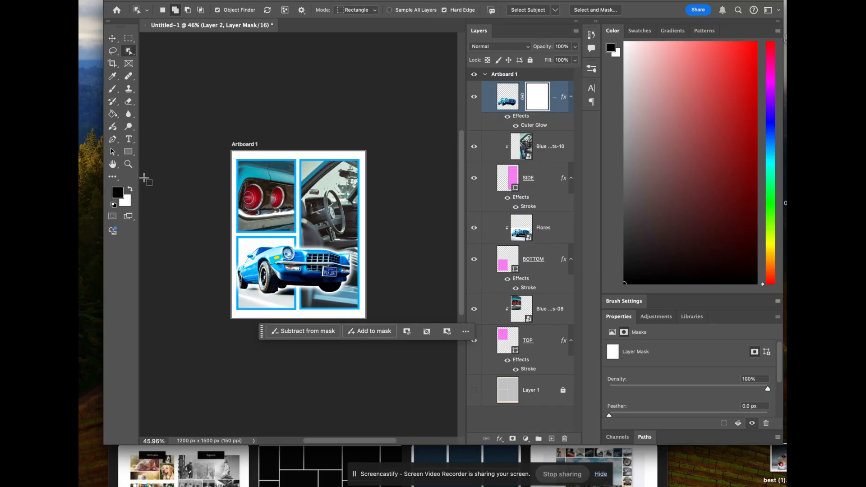
{"action": "left_click", "coordinate": [110, 92]}
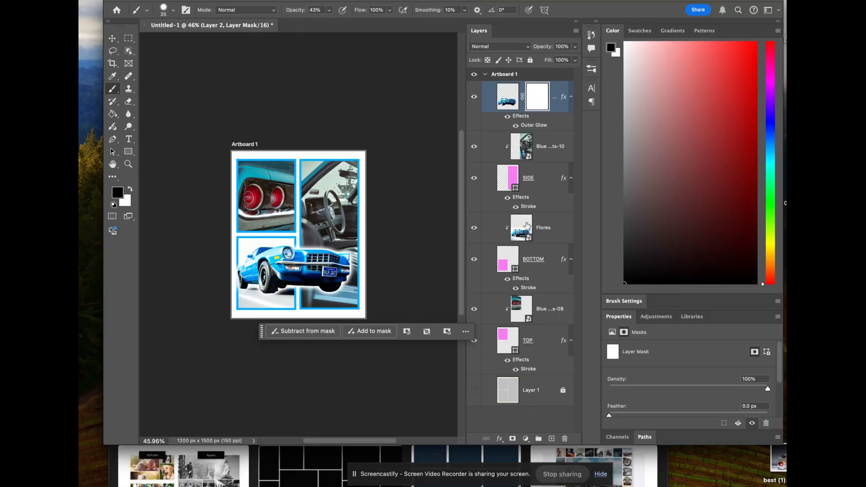
{"action": "left_click", "coordinate": [474, 229]}
{"action": "left_click", "coordinate": [474, 230]}
{"action": "left_click", "coordinate": [505, 103]}
{"action": "left_click", "coordinate": [534, 104]}
{"action": "right_click", "coordinate": [245, 277]}
{"action": "left_click_drag", "start_coordinate": [318, 302], "coordinate": [325, 299]}
{"action": "left_click", "coordinate": [239, 269]}
{"action": "left_click_drag", "start_coordinate": [234, 283], "coordinate": [235, 262]}
{"action": "left_click", "coordinate": [331, 11]}
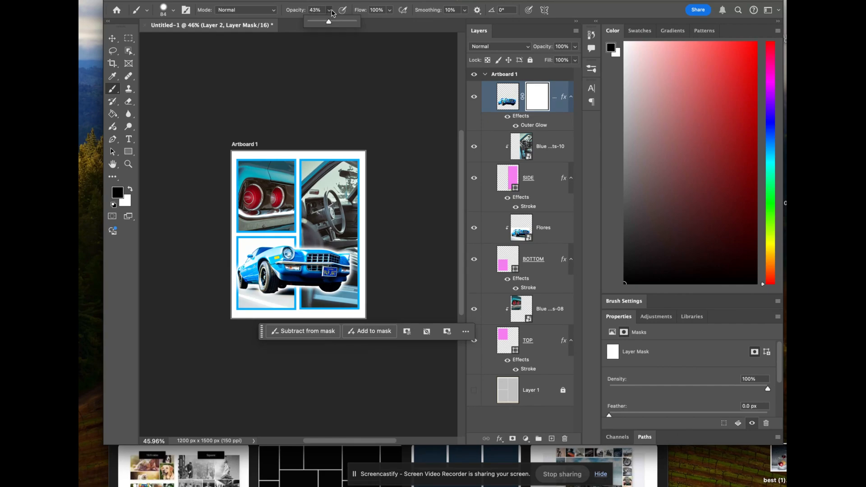
{"action": "left_click_drag", "start_coordinate": [329, 22], "coordinate": [363, 23]}
Step: Paint black on the car cutout's mask to hide the rear of the car outside the BOTTOM frame's left edge
{"action": "mouse_move", "coordinate": [239, 265]}
{"action": "left_mouse_down"}
{"action": "mouse_move", "coordinate": [240, 293]}
{"action": "mouse_move", "coordinate": [234, 260]}
{"action": "mouse_move", "coordinate": [235, 310]}
{"action": "left_mouse_up"}
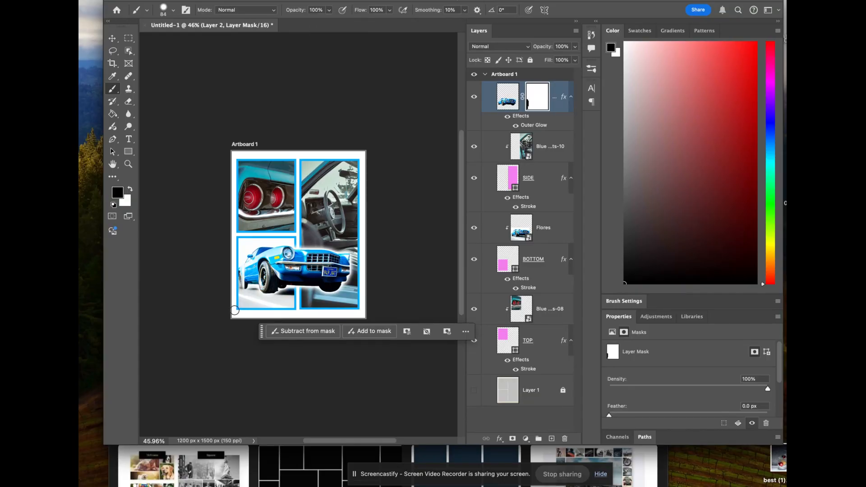
{"action": "key", "text": "super+z"}
{"action": "left_click_drag", "start_coordinate": [236, 259], "coordinate": [232, 317]}
Step: Look through the installed fonts for the Horizontal Type tool, and switch to Chrome to open the DaFont website
{"action": "left_click", "coordinate": [129, 139]}
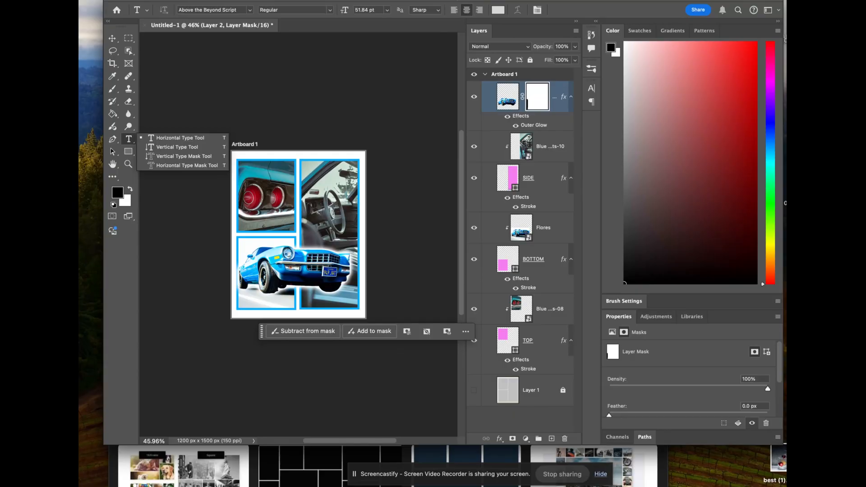
{"action": "left_click", "coordinate": [249, 12]}
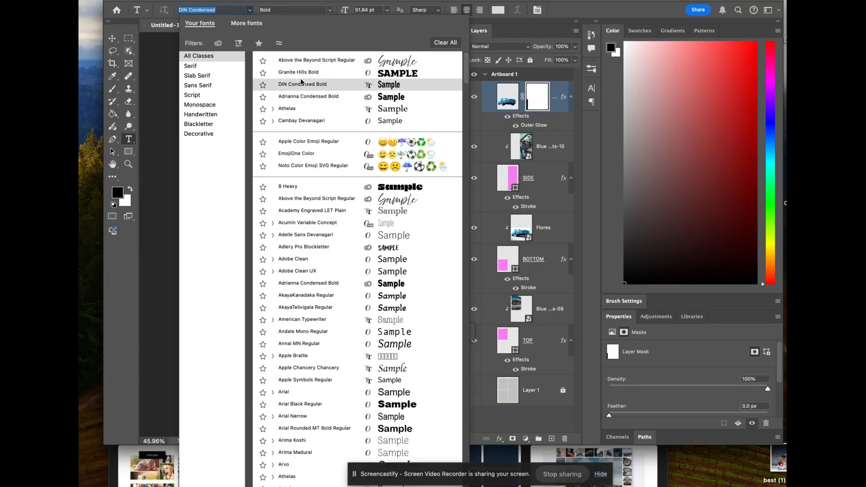
{"action": "left_click", "coordinate": [174, 449]}
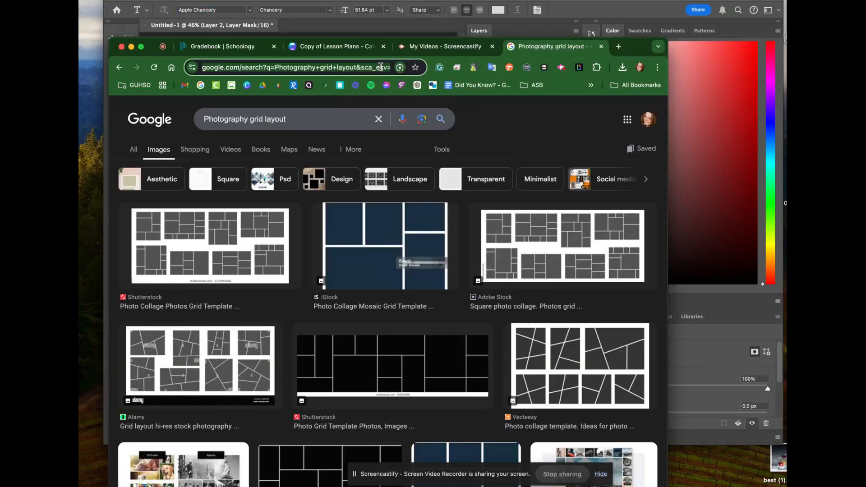
{"action": "type", "text": "Dafo"}
{"action": "key", "text": "Return"}
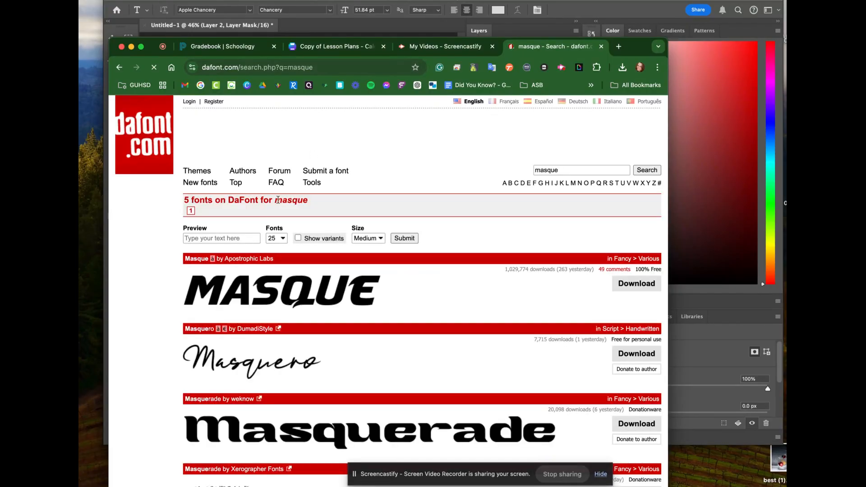
Step: Show DaFont's Fancy > Groovy fonts with the preview text "Camaro" and look through the list
{"action": "left_click", "coordinate": [192, 176]}
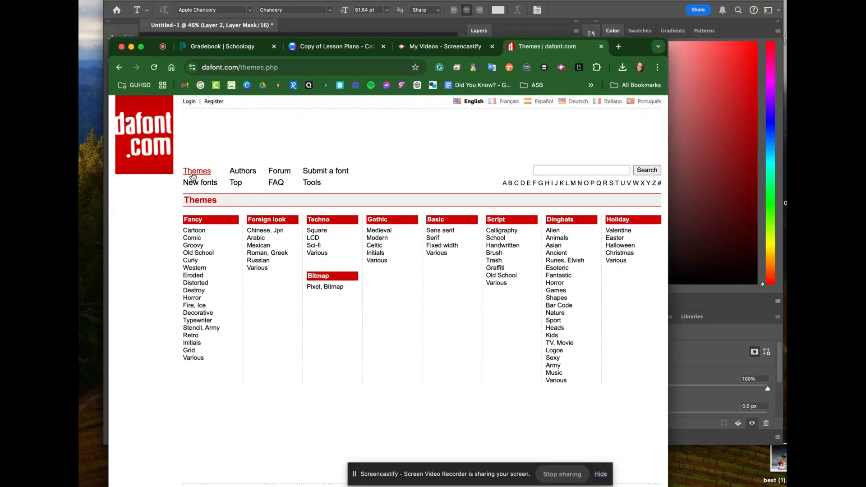
{"action": "left_click", "coordinate": [189, 246]}
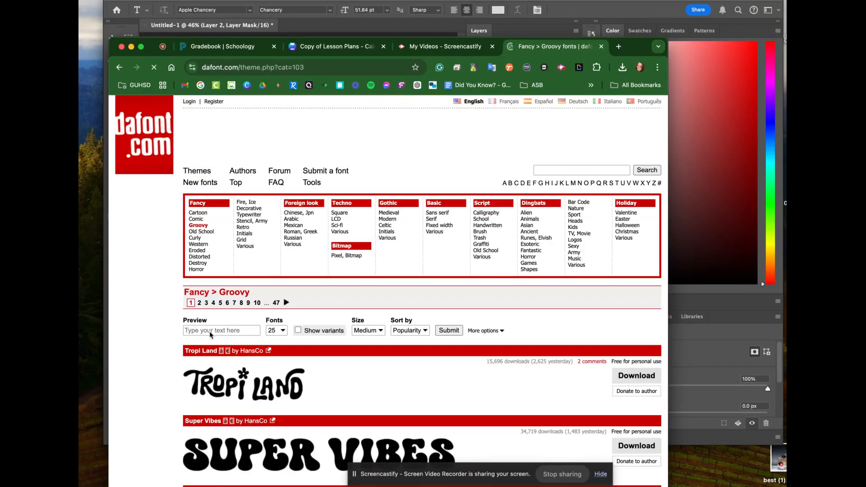
{"action": "left_click", "coordinate": [210, 332]}
{"action": "type", "text": "Camaro"}
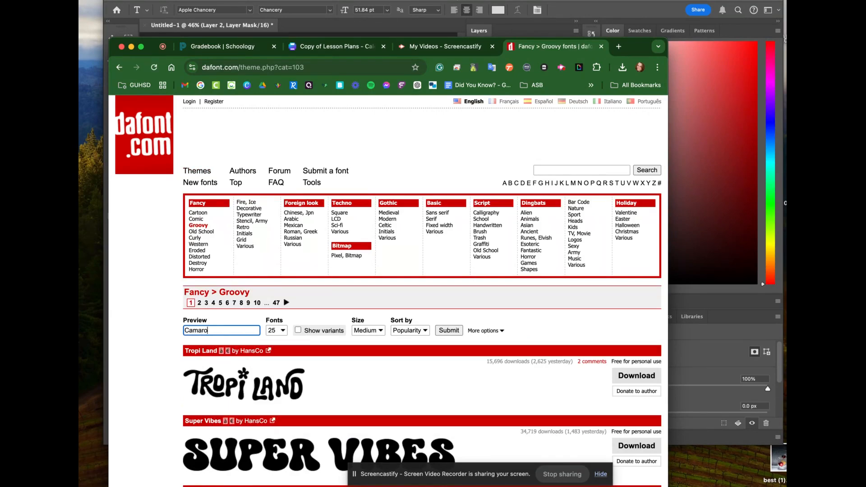
{"action": "key", "text": "Return"}
{"action": "scroll", "coordinate": [306, 388], "scroll_direction": "down", "scroll_amount": 4}
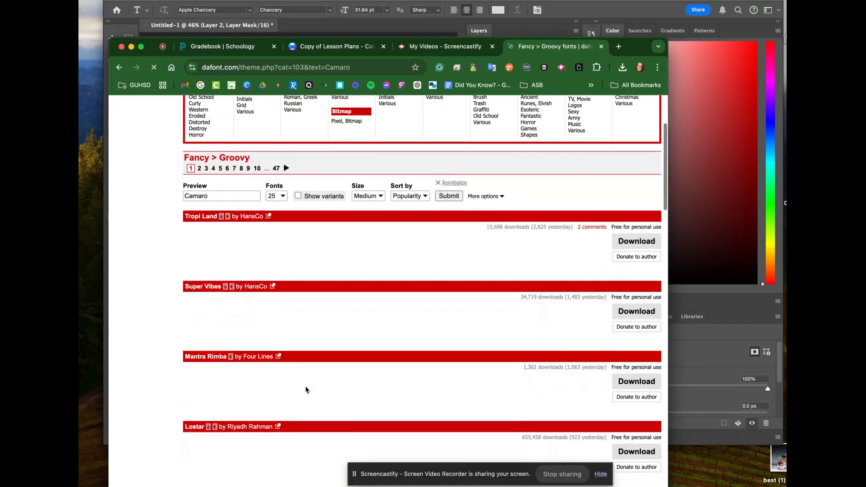
Step: Compare the Camaro previews further down the groovy font list and check the browser's recent download history
{"action": "scroll", "coordinate": [305, 389], "scroll_direction": "down", "scroll_amount": 2}
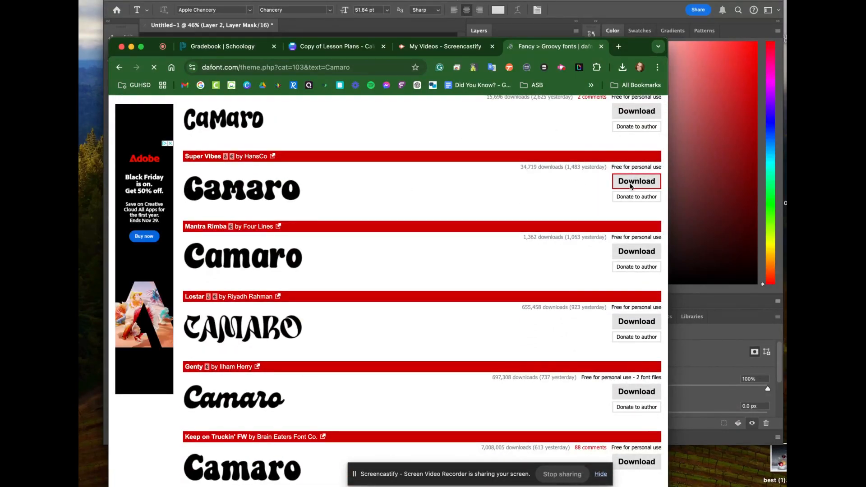
{"action": "left_click", "coordinate": [623, 67]}
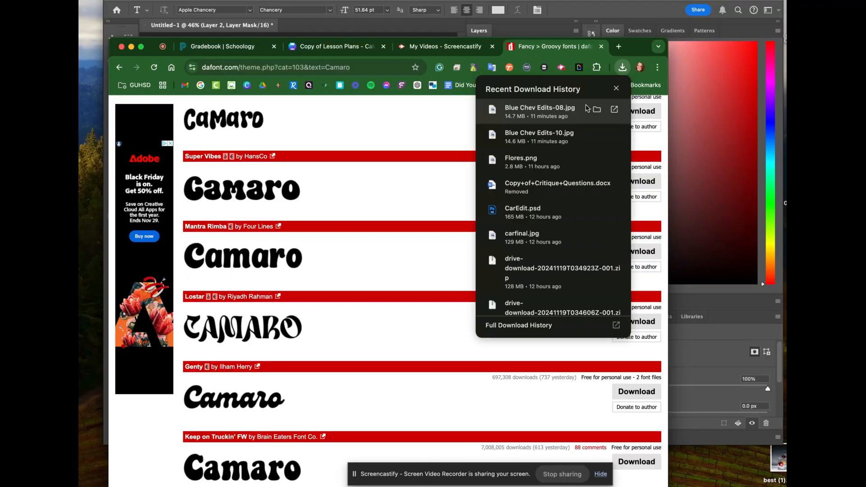
{"action": "left_click", "coordinate": [616, 88]}
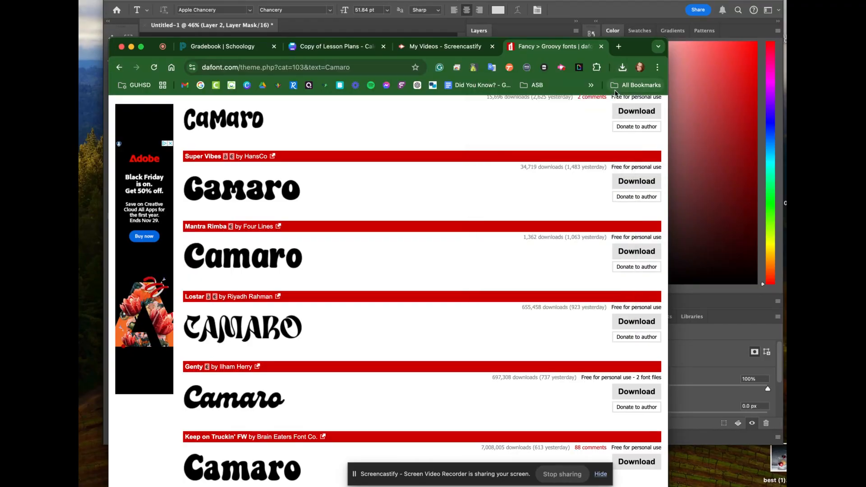
Step: Switch back to Photoshop and deselect the car cutout layer with the Move tool
{"action": "left_click", "coordinate": [588, 1]}
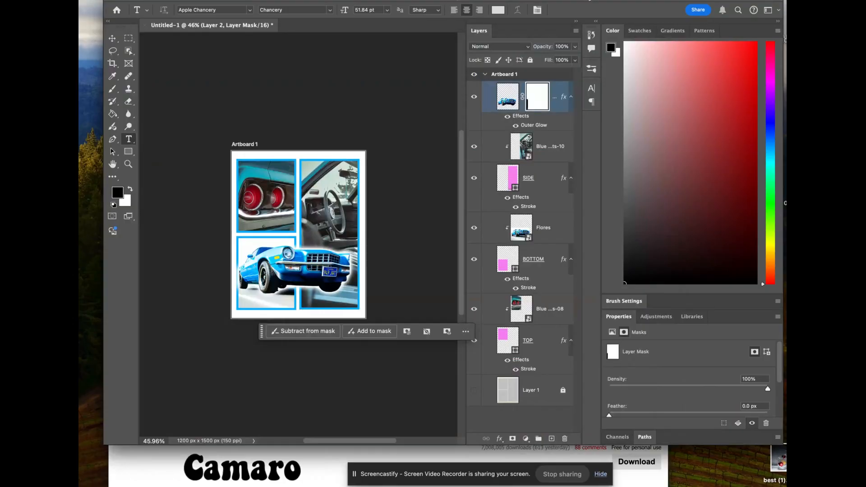
{"action": "left_click", "coordinate": [115, 38]}
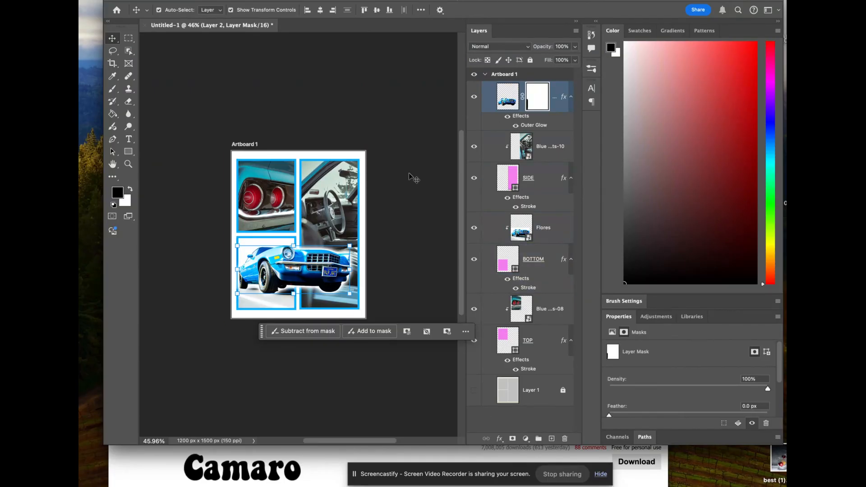
{"action": "left_click", "coordinate": [188, 205]}
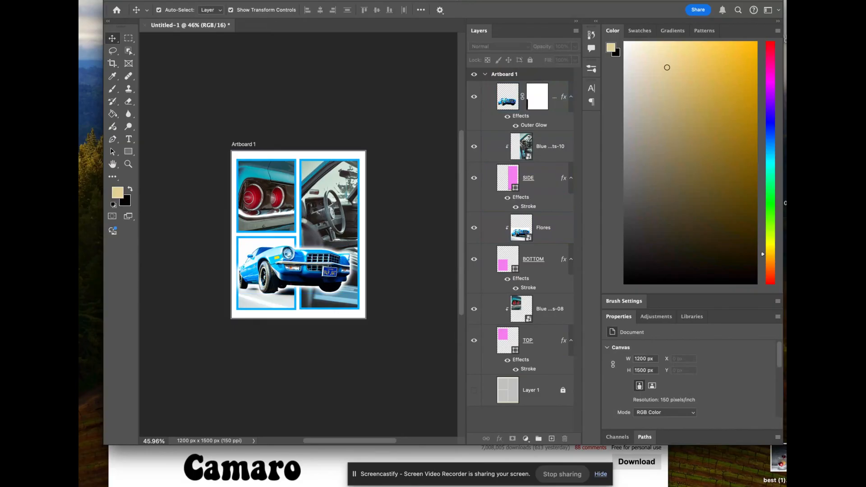
Step: Bring up the export options for the finished collage document
{"action": "left_click", "coordinate": [152, 0]}
{"action": "mouse_move", "coordinate": [169, 139]}
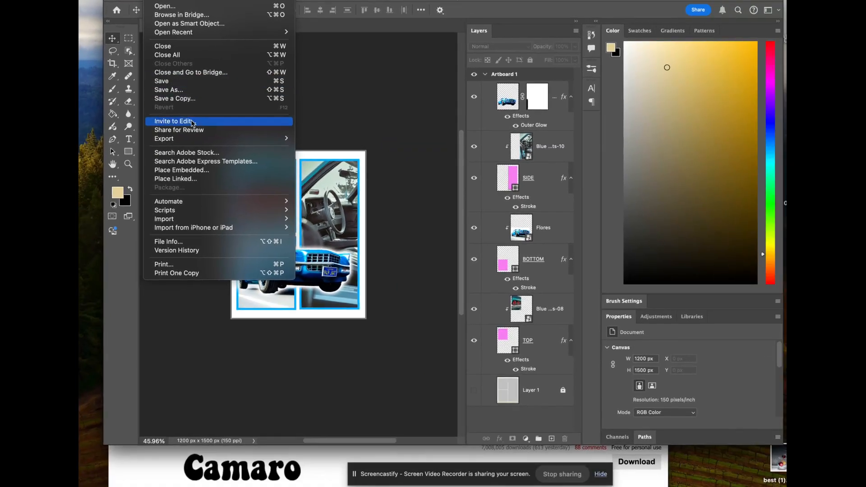
{"action": "mouse_move", "coordinate": [204, 174]}
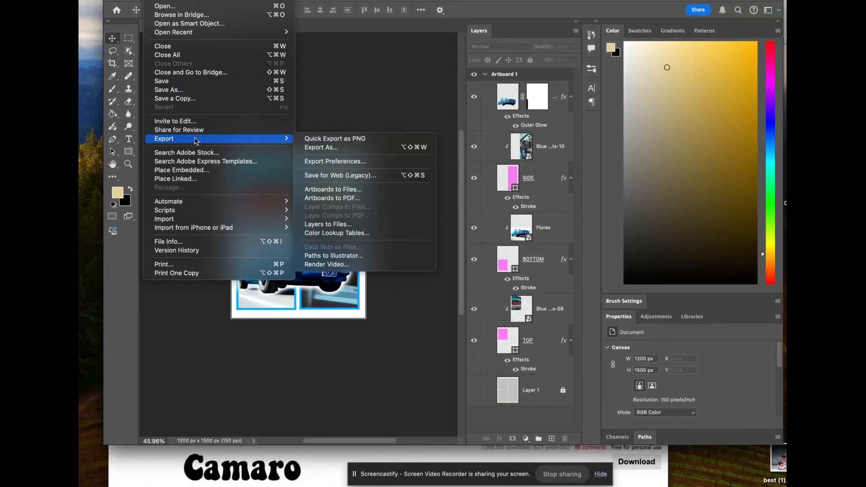